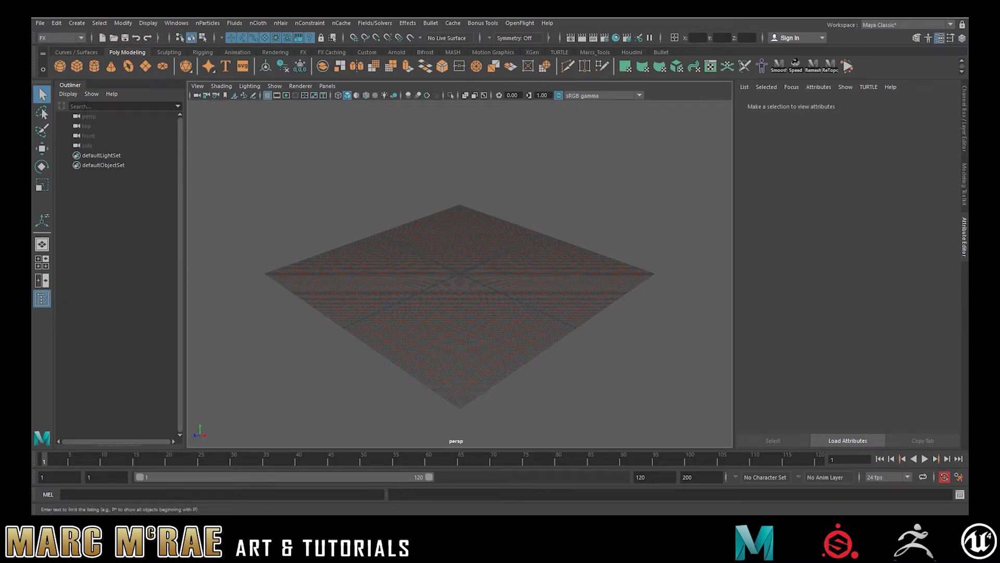
- Create a polygon cube and scale it into a long, wide, flat slab at the grid centre
{"action": "left_click", "coordinate": [77, 64]}
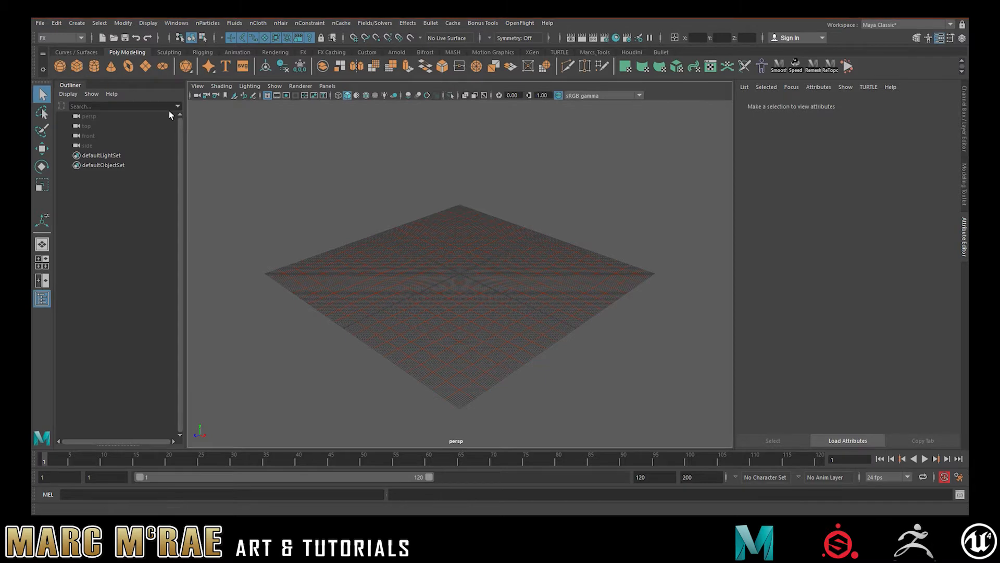
{"action": "key", "text": "r"}
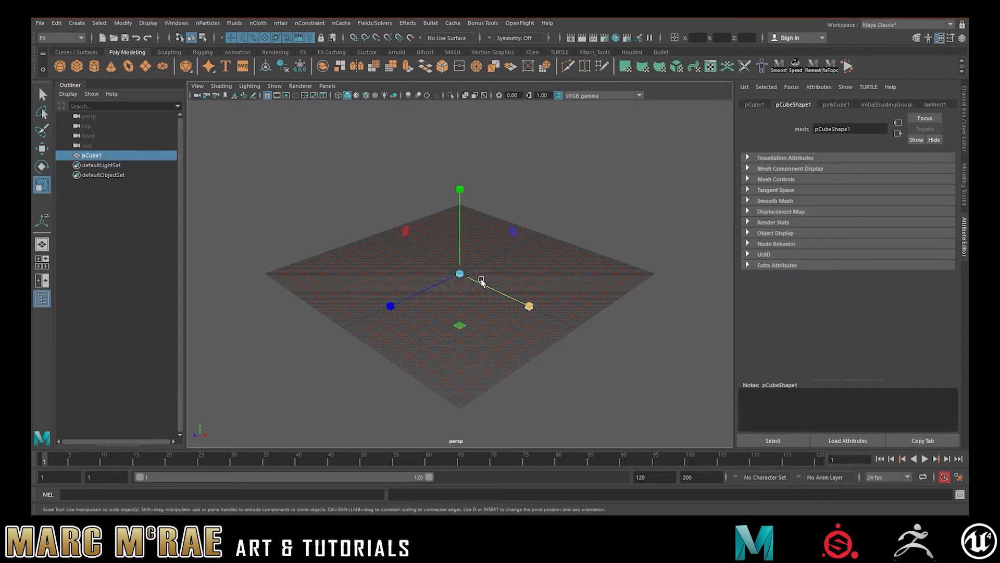
{"action": "left_click_drag", "start_coordinate": [460, 274], "coordinate": [481, 276]}
{"action": "scroll", "coordinate": [481, 276], "scroll_direction": "up", "scroll_amount": 5}
{"action": "left_click_drag", "start_coordinate": [530, 307], "coordinate": [550, 311]}
{"action": "left_click_drag", "start_coordinate": [459, 190], "coordinate": [463, 271]}
{"action": "left_click_drag", "start_coordinate": [418, 295], "coordinate": [402, 304]}
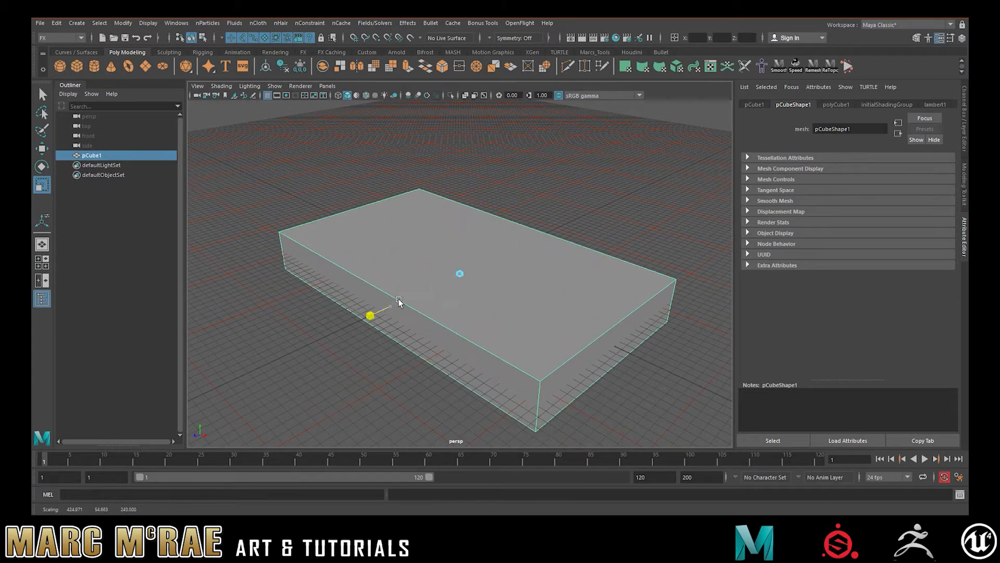
{"action": "left_click_drag", "start_coordinate": [459, 275], "coordinate": [348, 279]}
- Raise the slab vertically so it sits above the grid
{"action": "key", "text": "w"}
{"action": "left_click_drag", "start_coordinate": [463, 188], "coordinate": [464, 141]}
{"action": "left_click_drag", "start_coordinate": [555, 217], "coordinate": [556, 204], "text": "alt"}
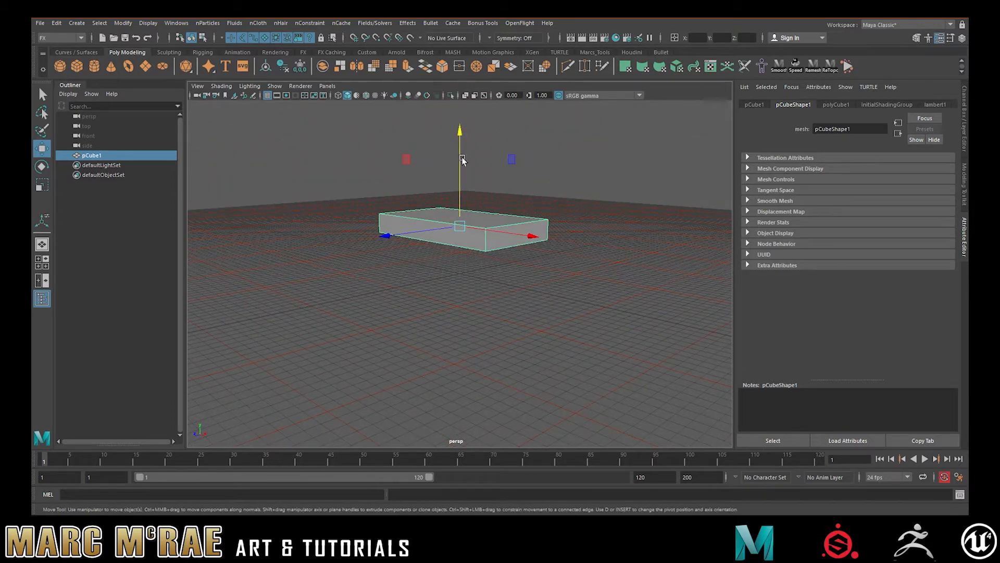
- Bevel all of the slab's edges with a fraction of 0.2 and 3 segments
{"action": "left_click", "coordinate": [442, 66]}
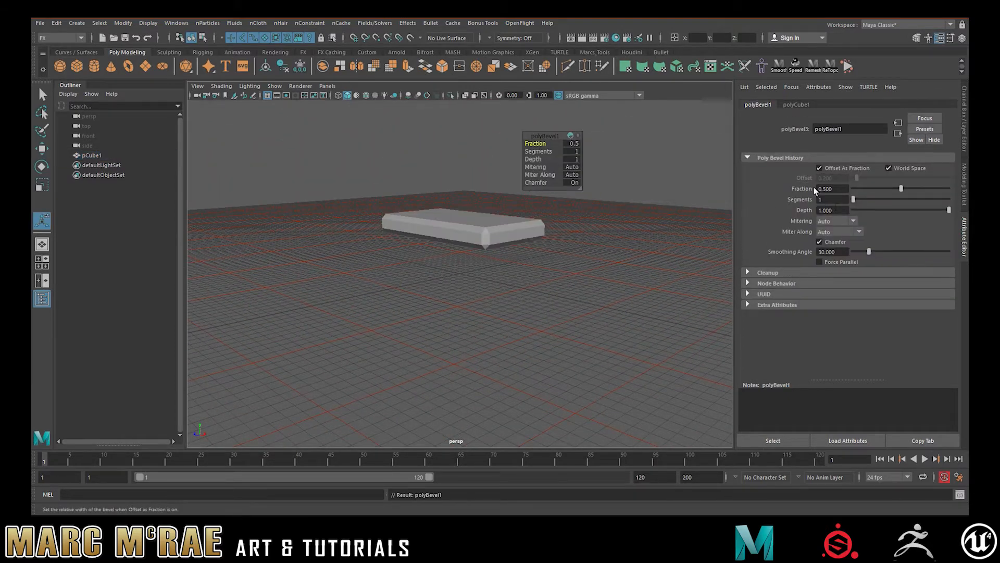
{"action": "left_click", "coordinate": [573, 146]}
{"action": "type", "text": "0.1"}
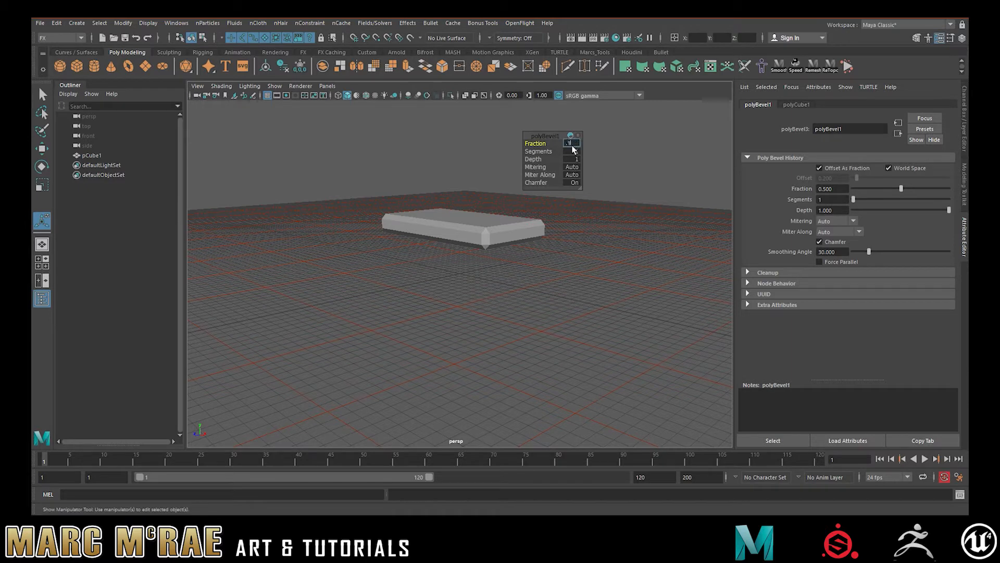
{"action": "key", "text": "Tab"}
{"action": "left_click", "coordinate": [573, 145]}
{"action": "type", "text": "0.2"}
{"action": "key", "text": "Tab"}
{"action": "key", "text": "Tab"}
{"action": "left_click_drag", "start_coordinate": [531, 255], "coordinate": [511, 275], "text": "alt"}
{"action": "right_click_drag", "start_coordinate": [510, 274], "coordinate": [624, 266], "text": "alt"}
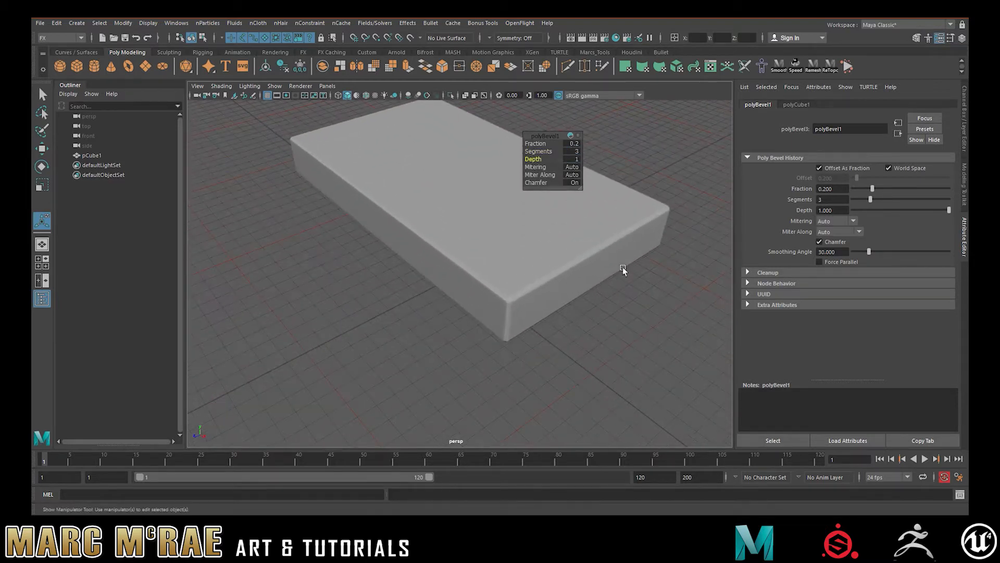
{"action": "left_click_drag", "start_coordinate": [623, 267], "coordinate": [486, 274], "text": "alt"}
- Run Auto Smoothing Groups on the beveled slab and return to object selection with nothing selected
{"action": "left_click", "coordinate": [531, 254]}
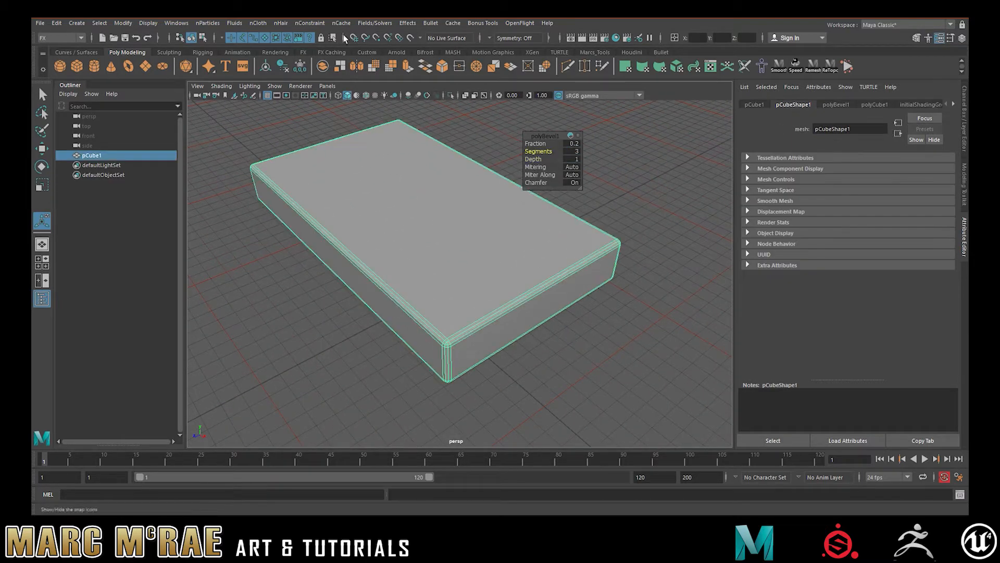
{"action": "left_click", "coordinate": [639, 306]}
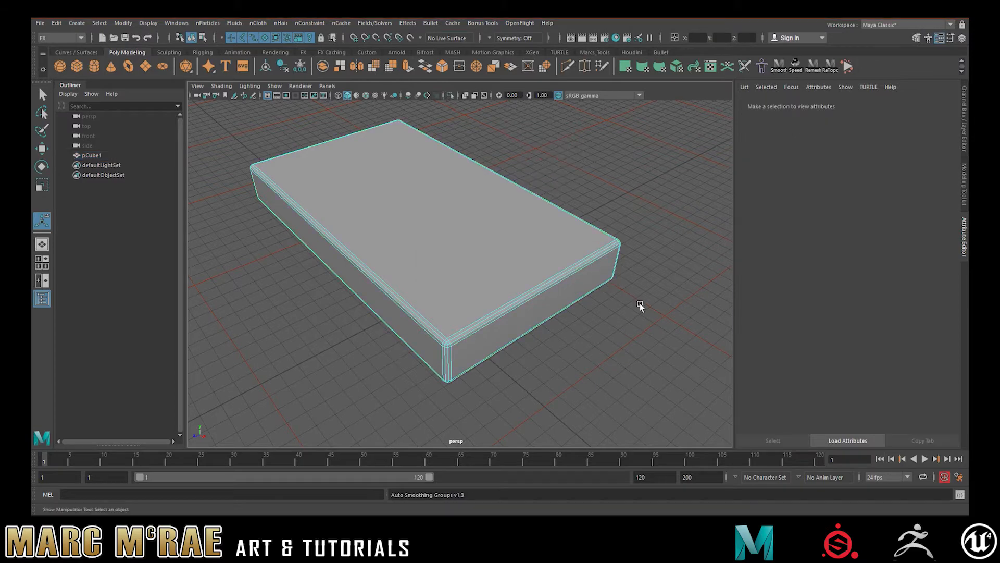
{"action": "left_click_drag", "start_coordinate": [600, 361], "coordinate": [602, 337], "text": "alt"}
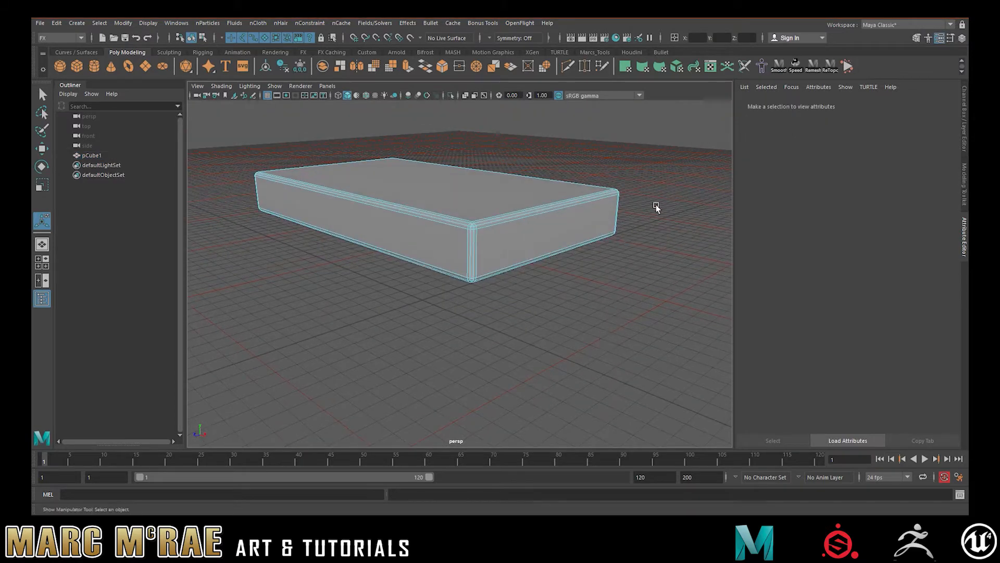
{"action": "right_click_drag", "start_coordinate": [650, 201], "coordinate": [679, 176]}
{"action": "key", "text": "q"}
{"action": "middle_click_drag", "start_coordinate": [679, 177], "coordinate": [595, 249], "text": "alt"}
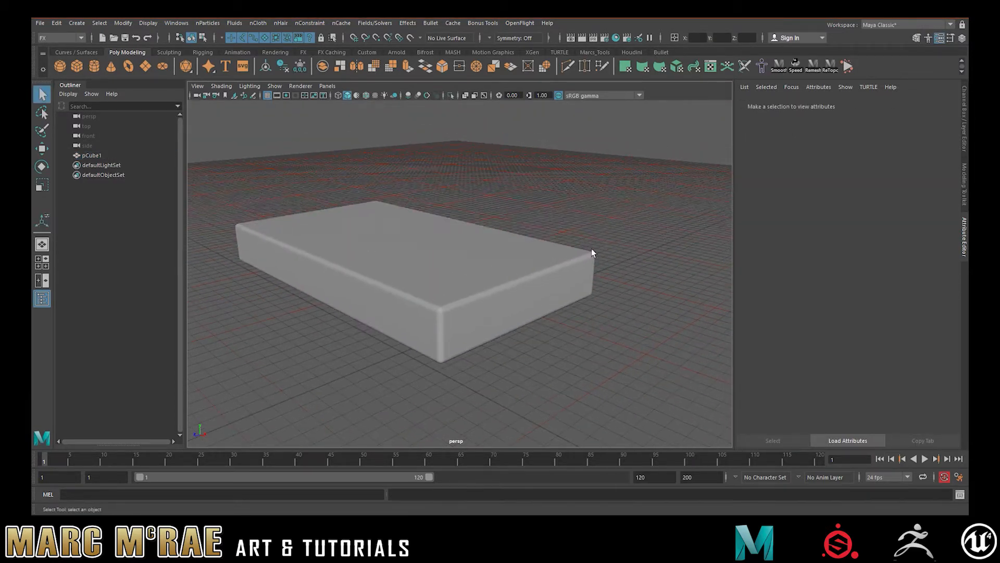
- Make the slab an nCloth passive collider
{"action": "left_click", "coordinate": [499, 262]}
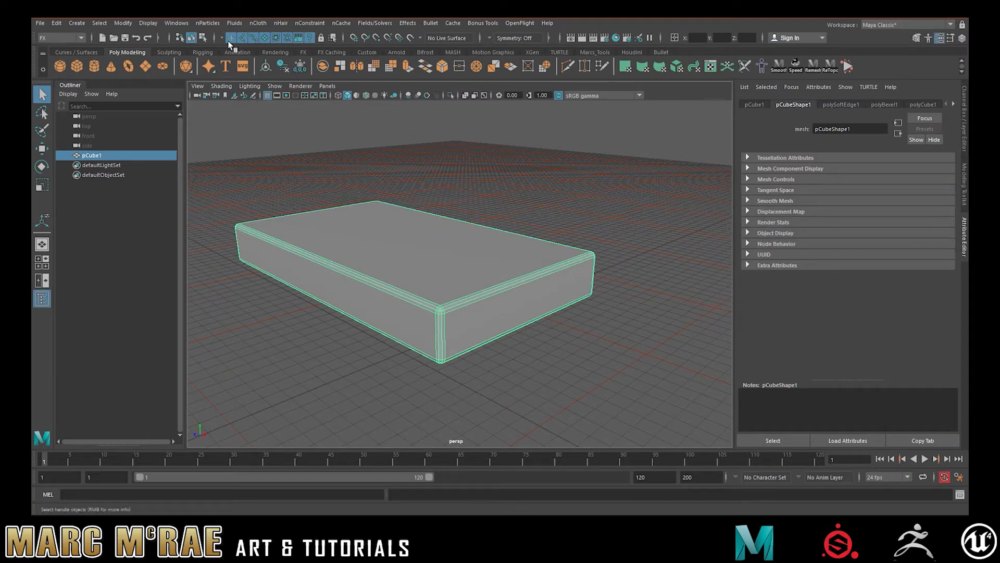
{"action": "left_click", "coordinate": [259, 23]}
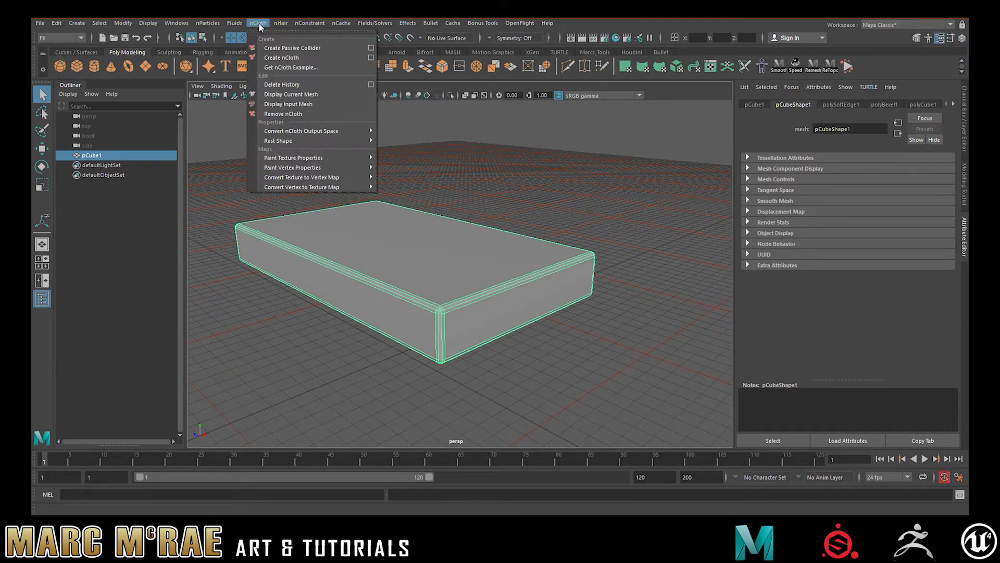
{"action": "left_click", "coordinate": [273, 48]}
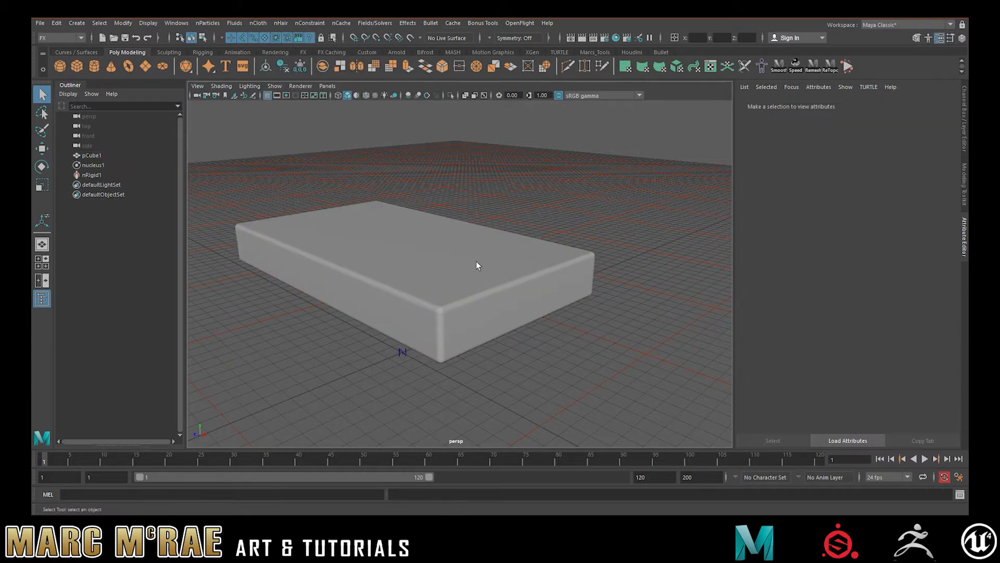
- Set the slab collider's Stickiness to 0.3 and keep the slab selected
{"action": "left_click", "coordinate": [489, 241]}
{"action": "left_click", "coordinate": [828, 273]}
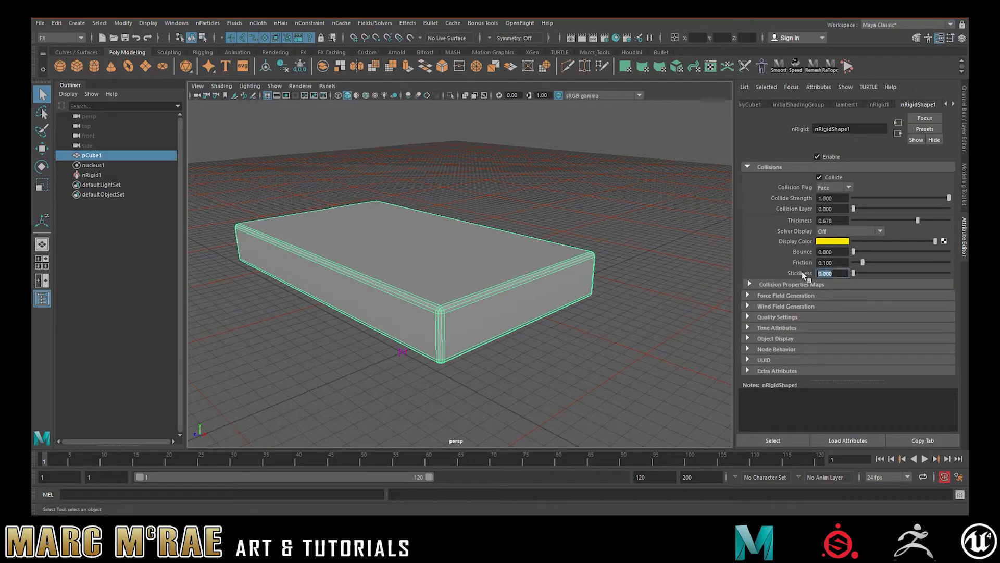
{"action": "type", "text": "0.3"}
{"action": "key", "text": "Return"}
{"action": "left_click", "coordinate": [506, 194]}
{"action": "left_click", "coordinate": [474, 246]}
{"action": "left_click_drag", "start_coordinate": [573, 217], "coordinate": [451, 208], "text": "alt"}
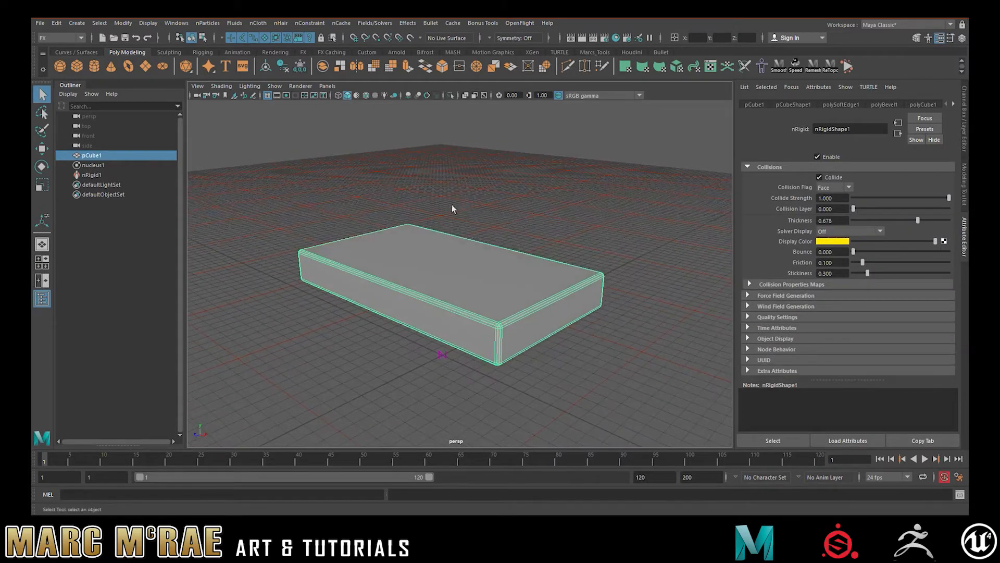
- Create a polygon plane and raise it about 87 units so it hovers above the slab
{"action": "left_click", "coordinate": [146, 67]}
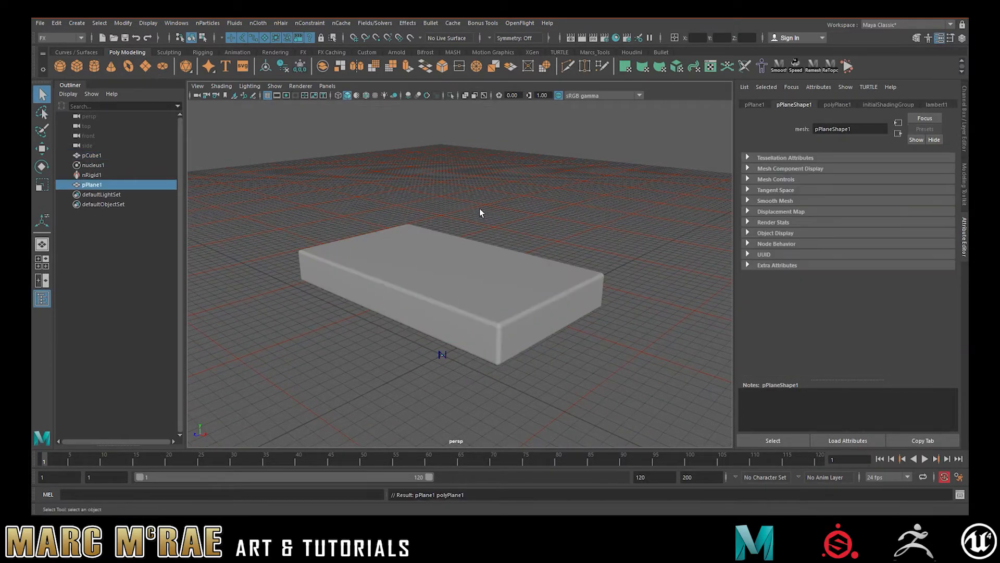
{"action": "key", "text": "w"}
{"action": "left_click_drag", "start_coordinate": [446, 267], "coordinate": [450, 198]}
- Scale the plane to about 205 in X and 187 in Z so it overhangs the slab
{"action": "key", "text": "r"}
{"action": "left_click_drag", "start_coordinate": [441, 235], "coordinate": [613, 213]}
{"action": "left_click_drag", "start_coordinate": [545, 259], "coordinate": [564, 260]}
{"action": "left_click_drag", "start_coordinate": [421, 284], "coordinate": [424, 285]}
{"action": "left_click", "coordinate": [612, 199]}
{"action": "left_click", "coordinate": [578, 234]}
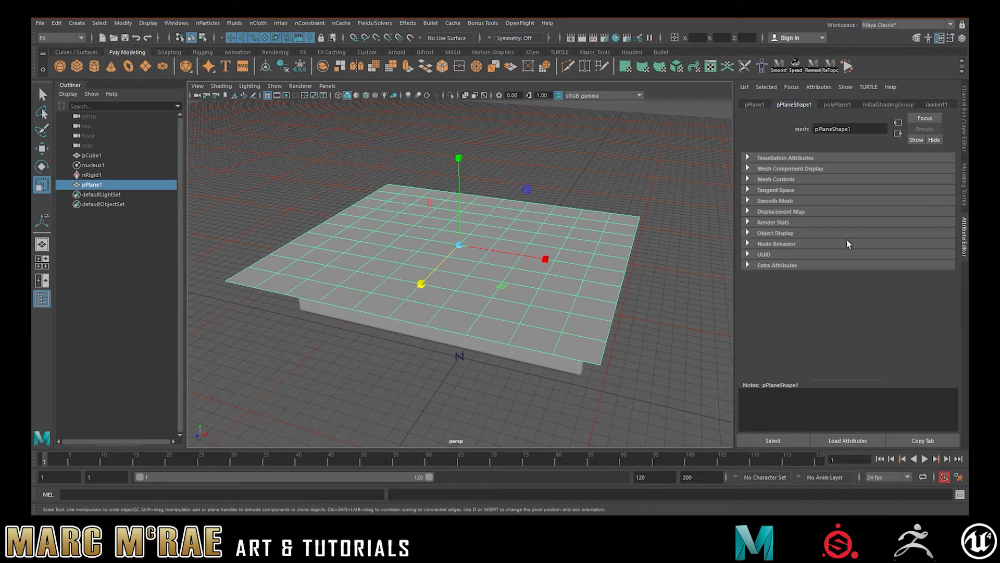
- Set the plane's width and height subdivisions to 40 each
{"action": "left_click", "coordinate": [761, 106]}
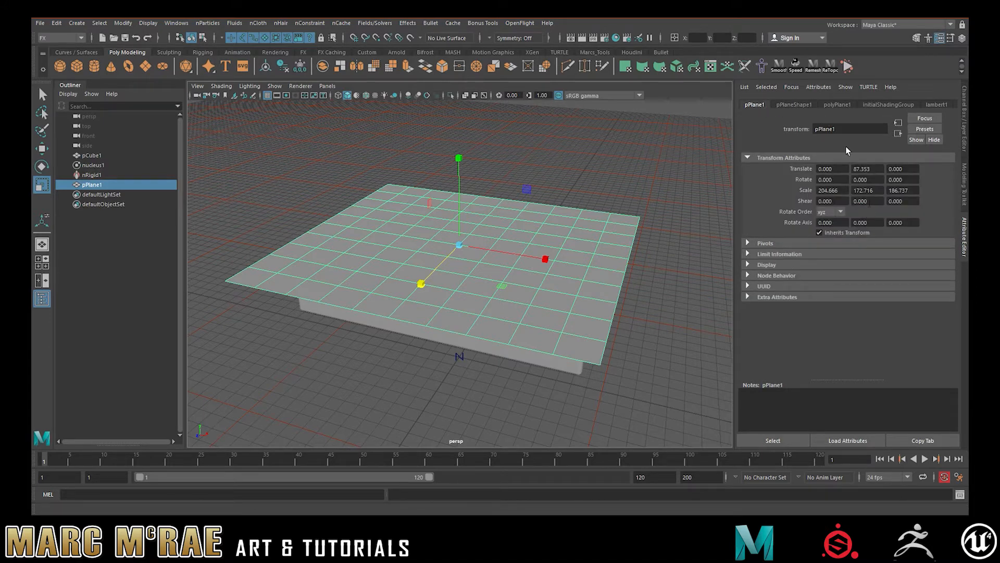
{"action": "left_click", "coordinate": [837, 106]}
{"action": "double_click", "coordinate": [828, 191]}
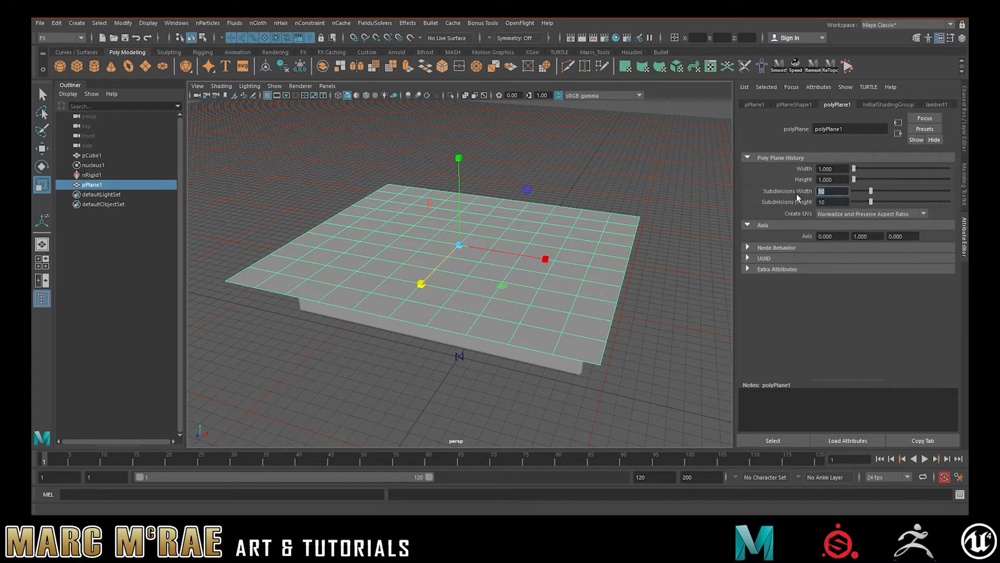
{"action": "type", "text": "40"}
{"action": "key", "text": "Tab"}
{"action": "type", "text": "40"}
{"action": "key", "text": "Return"}
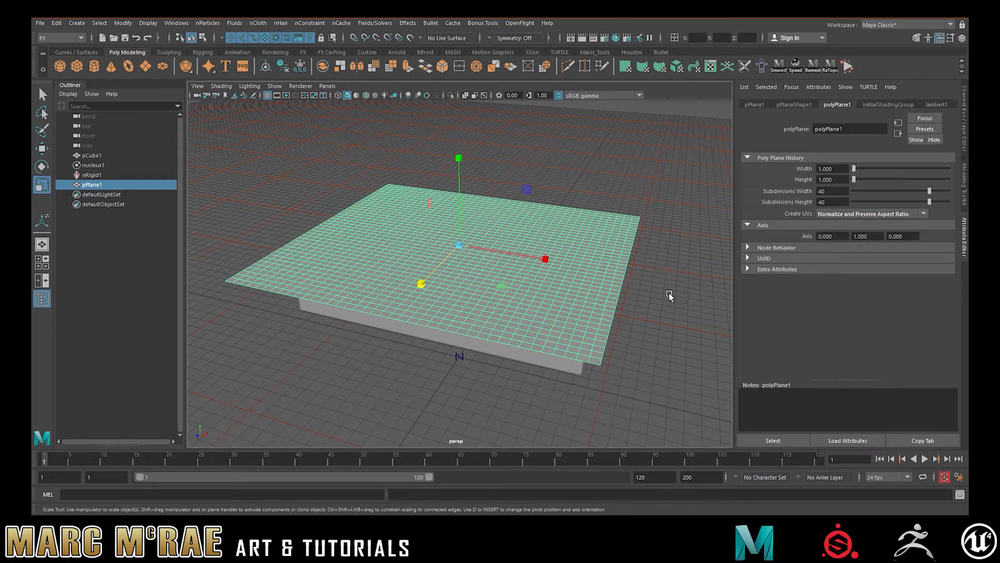
- Delete the construction history of the subdivided plane
{"action": "left_click", "coordinate": [660, 306]}
{"action": "left_click", "coordinate": [566, 277]}
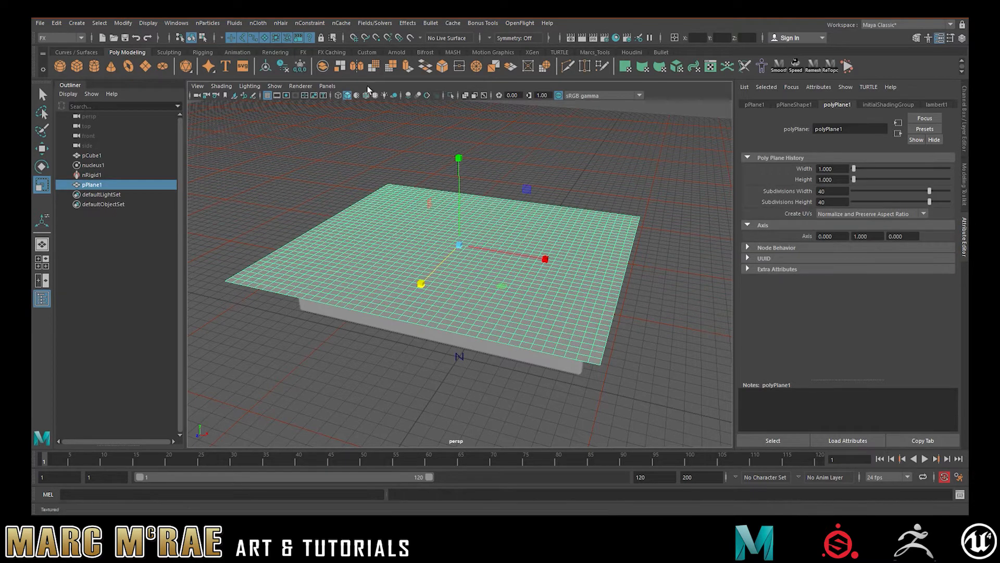
{"action": "left_click", "coordinate": [299, 66]}
{"action": "left_click_drag", "start_coordinate": [346, 121], "coordinate": [410, 186], "text": "alt"}
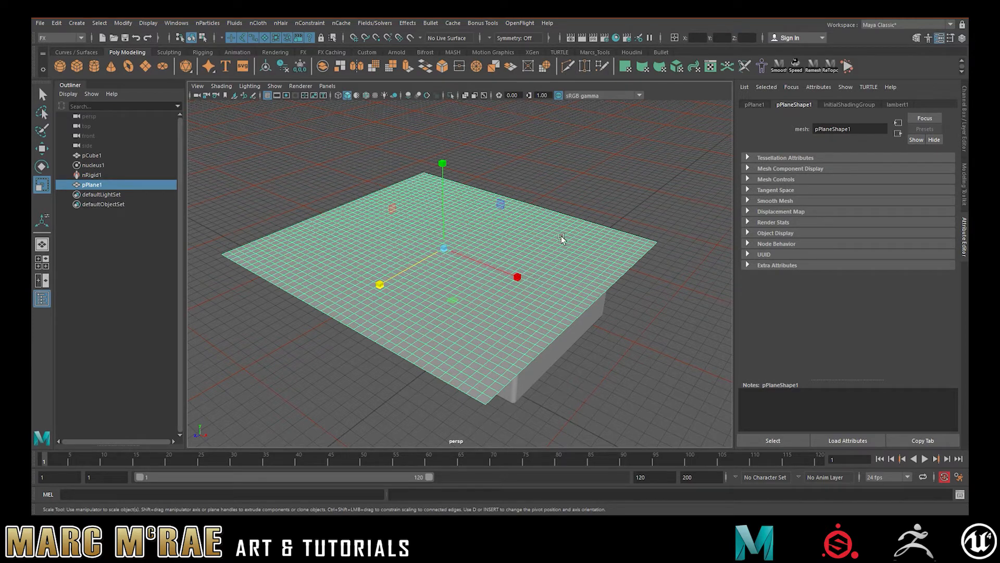
{"action": "mouse_move", "coordinate": [611, 217]}
{"action": "left_mouse_down", "text": "alt"}
{"action": "mouse_move", "coordinate": [630, 191]}
{"action": "mouse_move", "coordinate": [606, 218]}
{"action": "left_mouse_up", "text": "alt"}
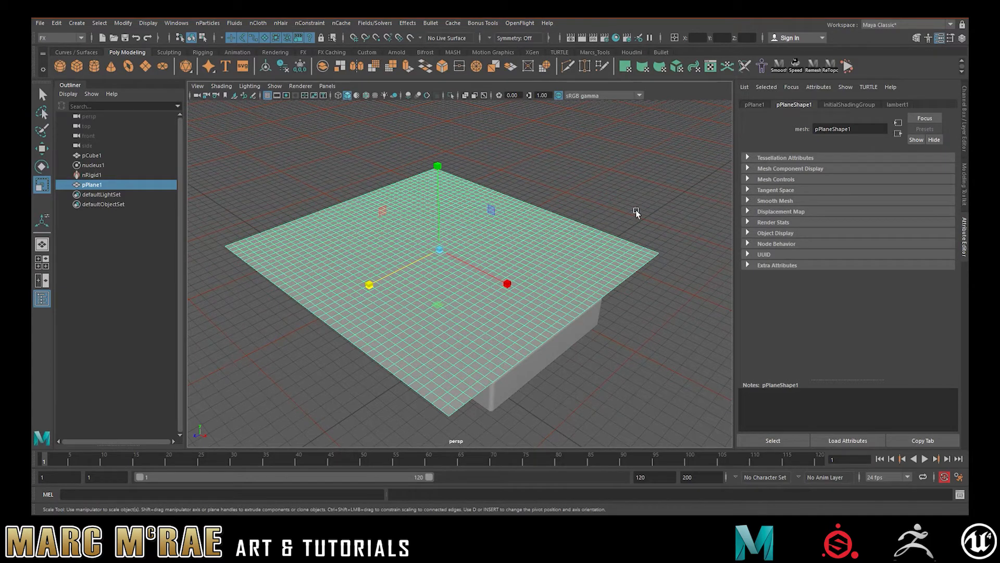
{"action": "left_click_drag", "start_coordinate": [426, 229], "coordinate": [464, 229], "text": "alt"}
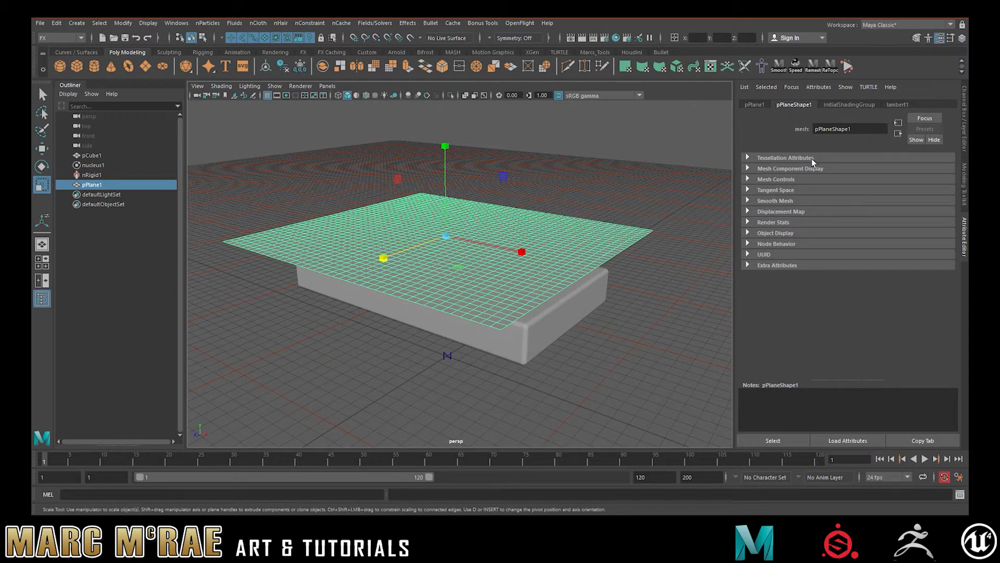
{"action": "left_click_drag", "start_coordinate": [576, 174], "coordinate": [516, 187], "text": "alt"}
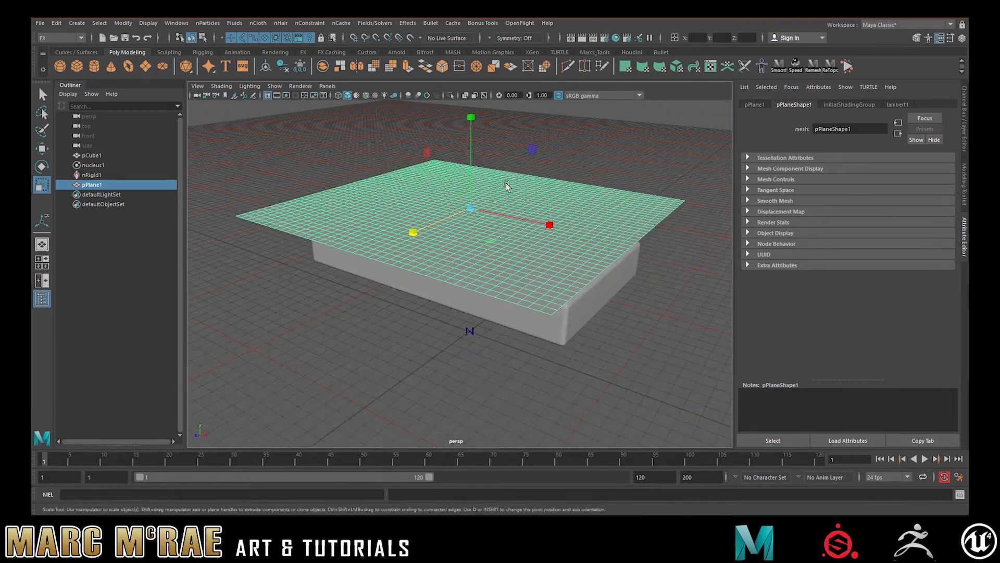
{"action": "key", "text": "w"}
{"action": "left_click", "coordinate": [572, 172]}
{"action": "left_click", "coordinate": [523, 206]}
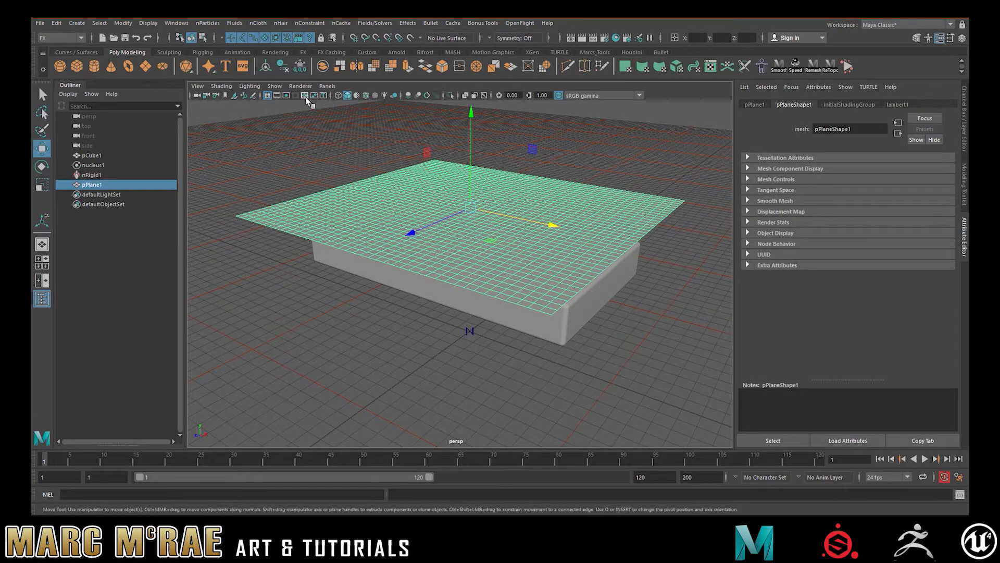
{"action": "key", "text": "e"}
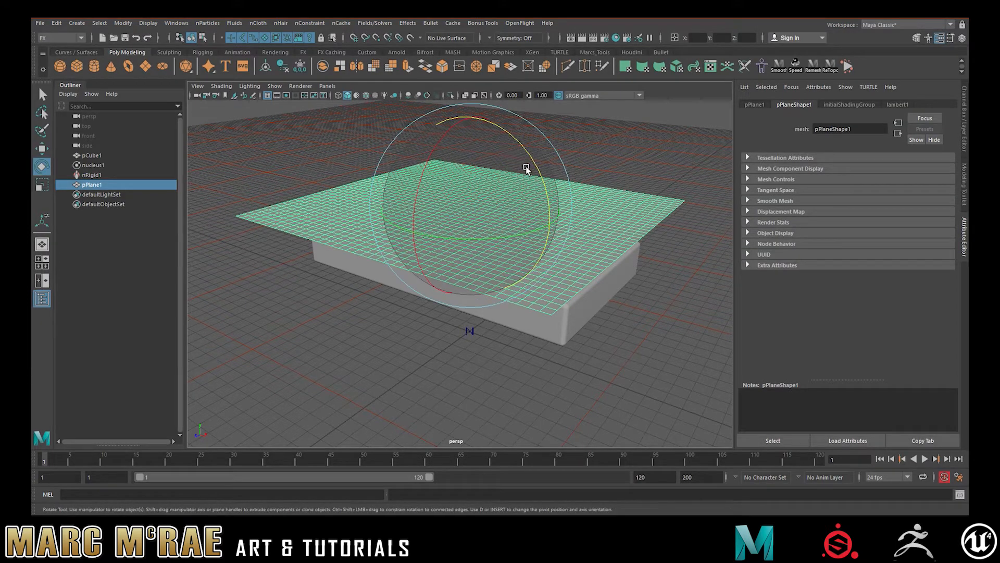
- Convert the selected plane into an nCloth object
{"action": "left_click", "coordinate": [591, 177]}
{"action": "mouse_move", "coordinate": [542, 203]}
{"action": "left_mouse_down", "text": "alt"}
{"action": "mouse_move", "coordinate": [533, 192]}
{"action": "mouse_move", "coordinate": [537, 204]}
{"action": "left_mouse_up", "text": "alt"}
{"action": "left_click", "coordinate": [538, 205]}
{"action": "left_click", "coordinate": [258, 23]}
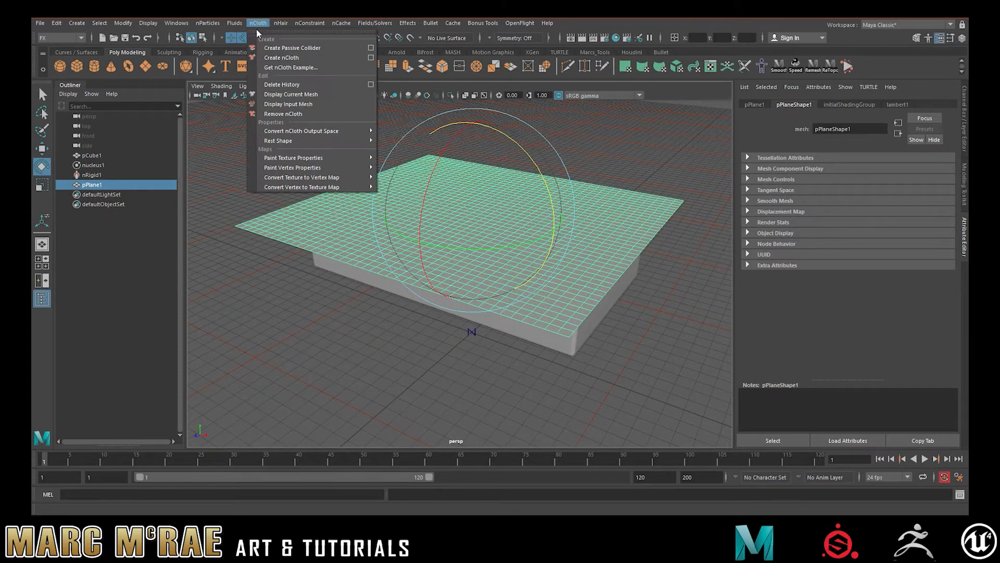
{"action": "left_click", "coordinate": [271, 60]}
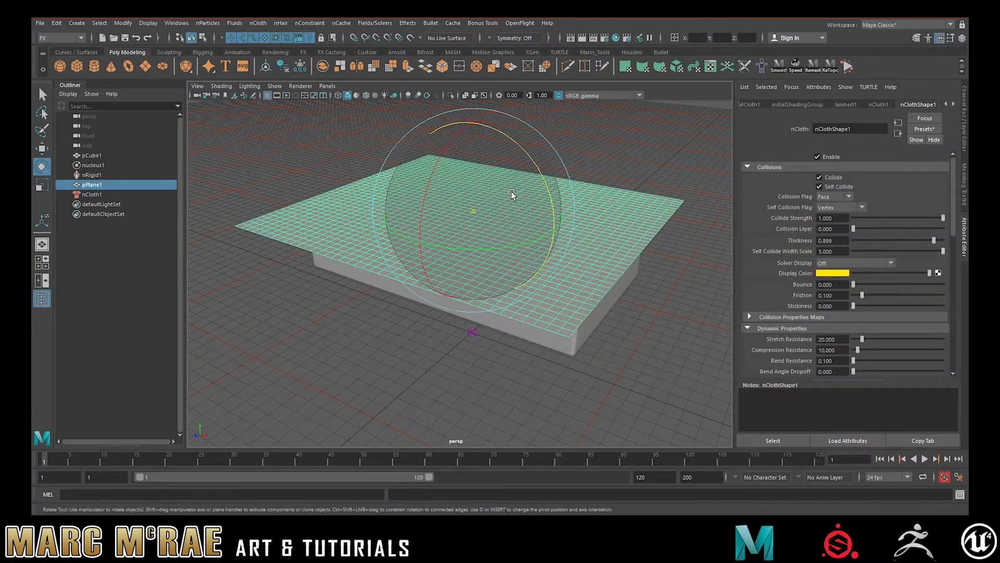
- Play the cloth simulation over the slab, stop it, and return to the first frame
{"action": "left_click_drag", "start_coordinate": [598, 201], "coordinate": [525, 188], "text": "alt"}
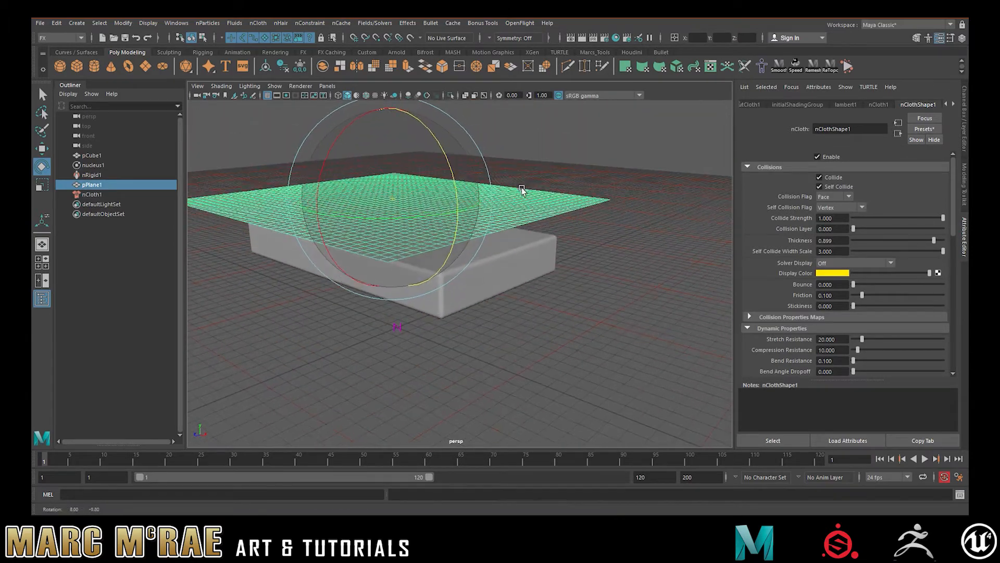
{"action": "left_click_drag", "start_coordinate": [558, 303], "coordinate": [578, 306], "text": "alt"}
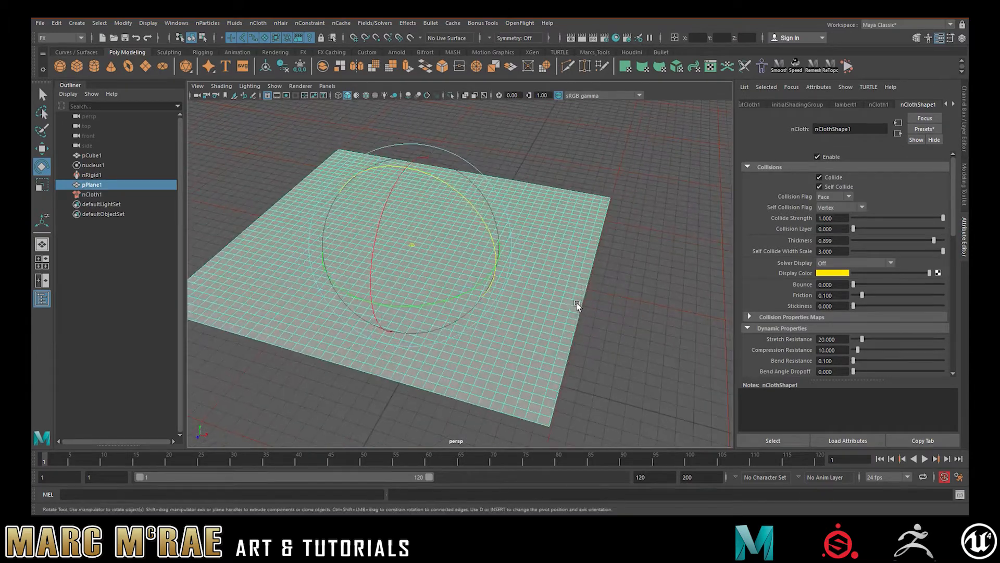
{"action": "left_click", "coordinate": [635, 286]}
{"action": "left_click_drag", "start_coordinate": [636, 286], "coordinate": [611, 286], "text": "alt"}
{"action": "left_click", "coordinate": [471, 223]}
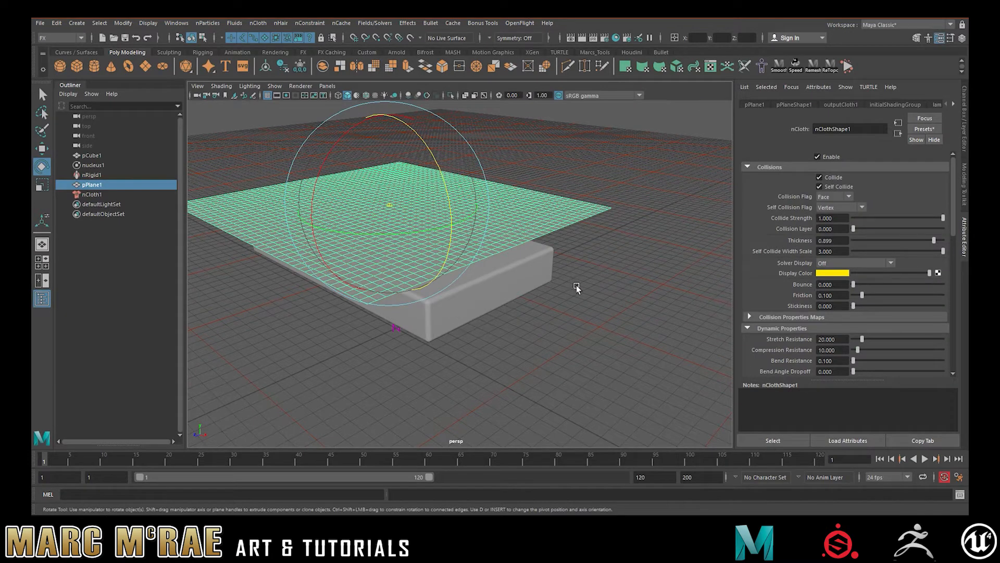
{"action": "key", "text": "w"}
{"action": "left_click", "coordinate": [925, 458]}
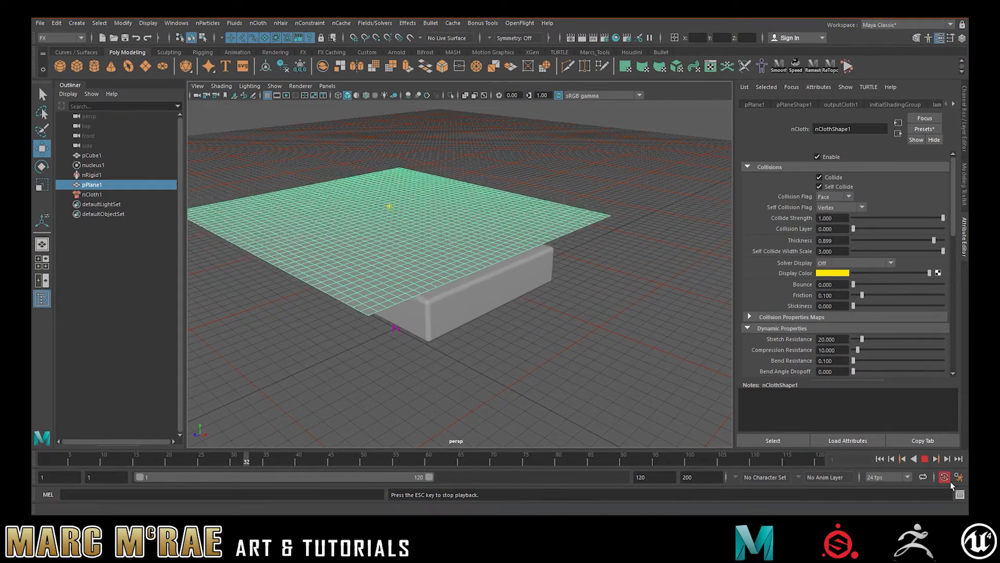
{"action": "left_click", "coordinate": [926, 459]}
{"action": "left_click", "coordinate": [880, 459]}
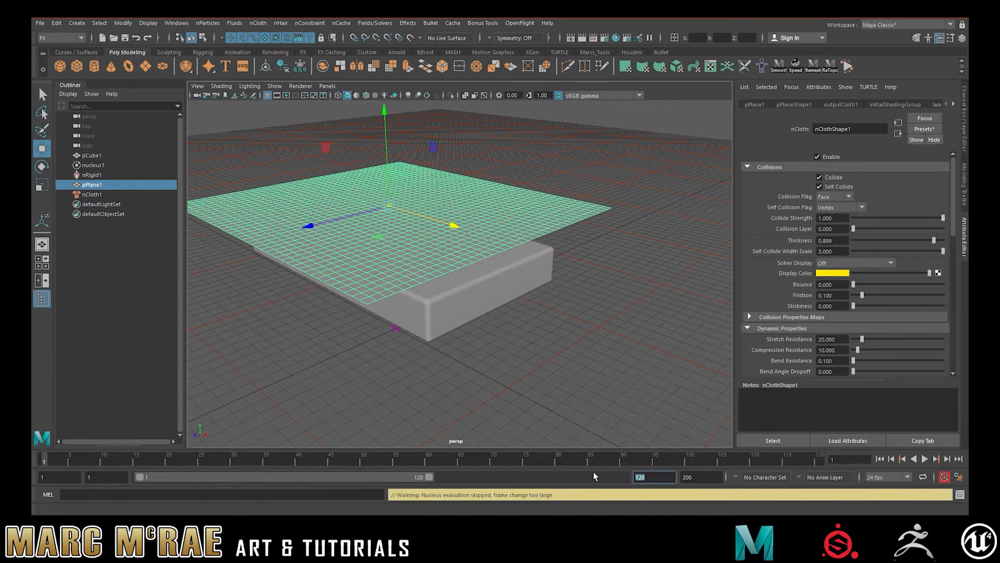
- Extend the playback range's end frame to 3000, then run the cloth simulation and stop it partway
{"action": "type", "text": "3000"}
{"action": "key", "text": "Return"}
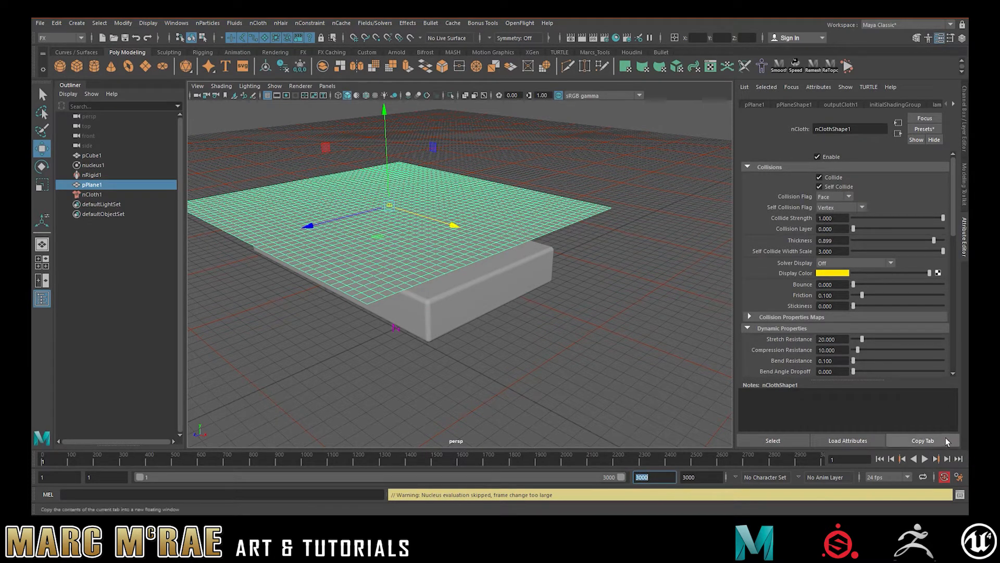
{"action": "left_click", "coordinate": [924, 459]}
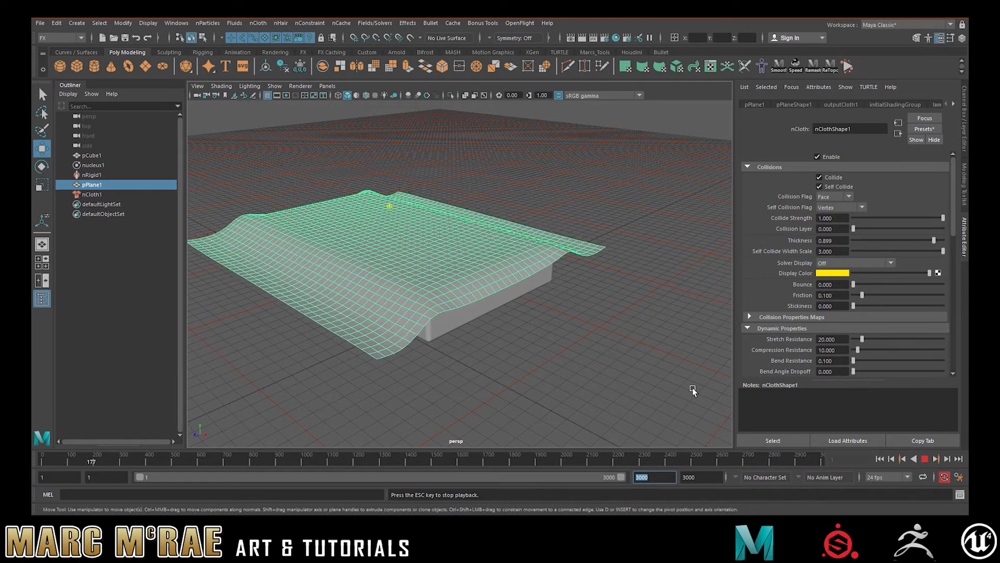
{"action": "left_click", "coordinate": [925, 459]}
- Set self collision to Full Surface, thickness 0.5, self collide width scale 1, stretch resistance 10, compression resistance 5, and bend resistance 0.01
{"action": "left_click", "coordinate": [835, 208]}
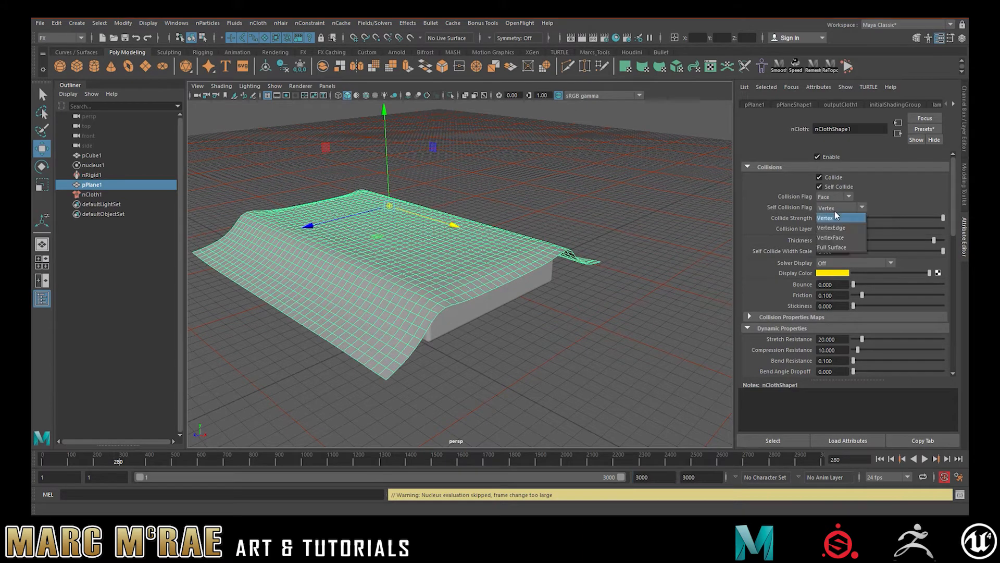
{"action": "left_click", "coordinate": [838, 247]}
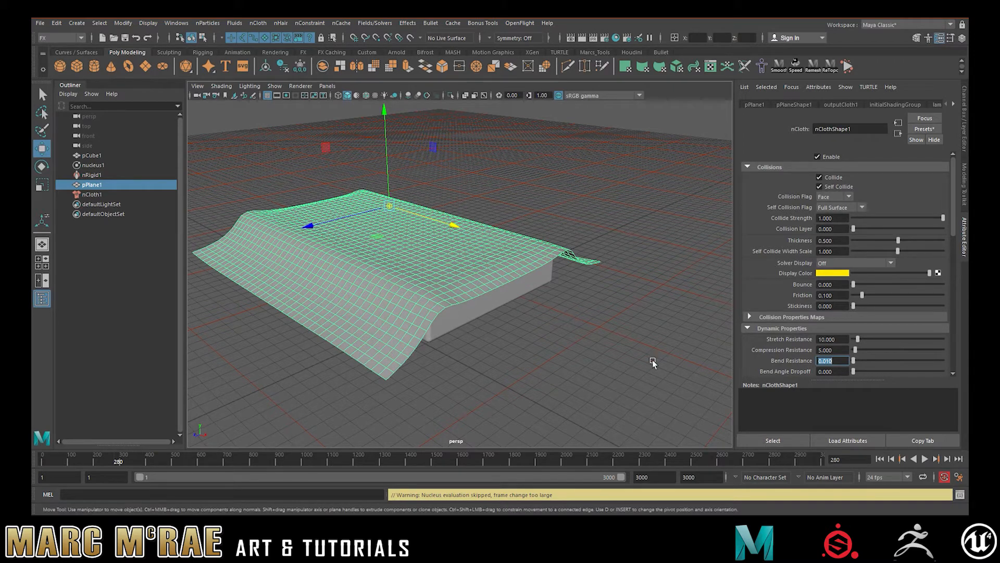
- Play the simulation with the softer cloth settings, stop it, and return to the first frame
{"action": "left_click", "coordinate": [925, 458]}
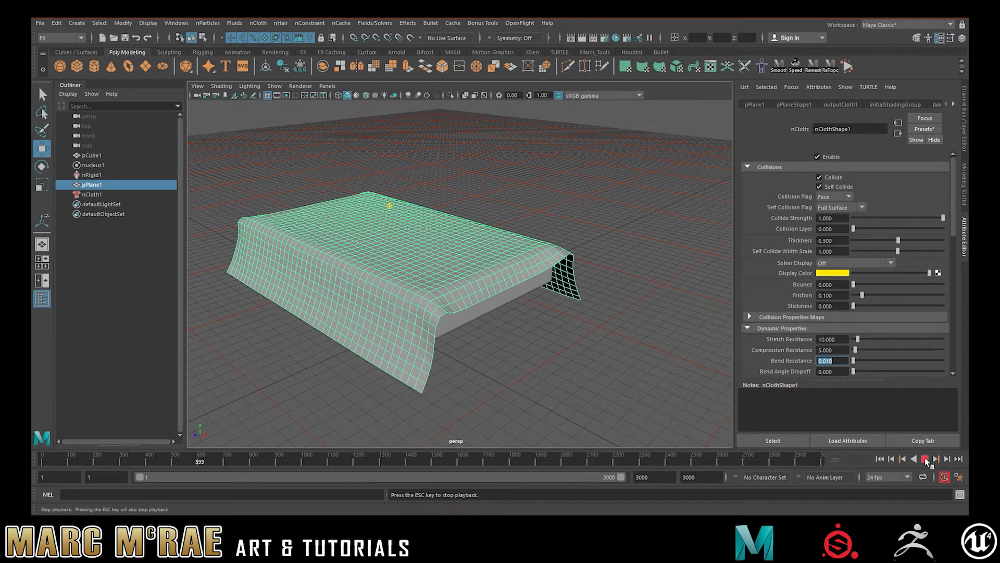
{"action": "key", "text": "Escape"}
{"action": "left_click", "coordinate": [880, 459]}
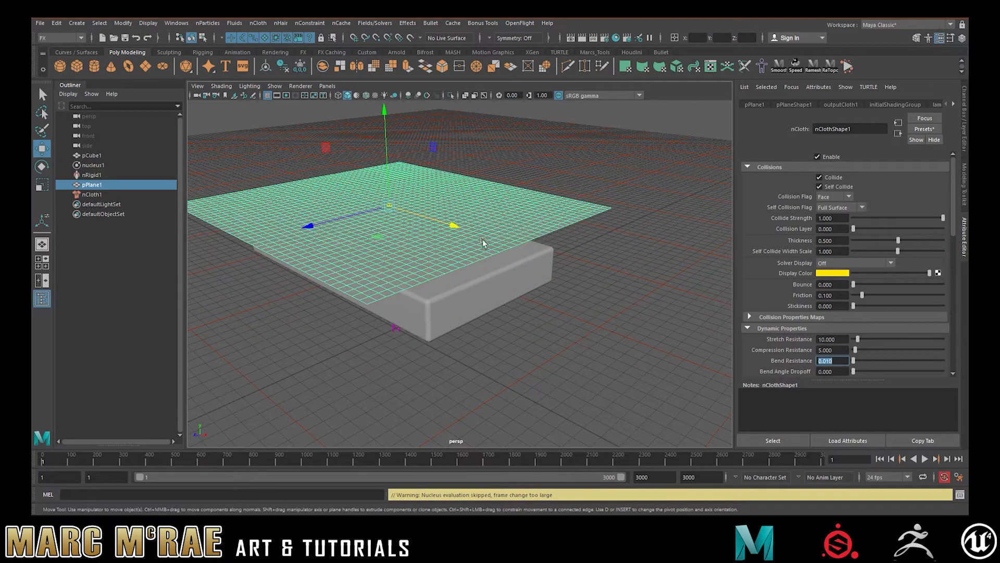
- Tilt the cloth plane diagonally, raise it clear of the slab, and shift it along its slope
{"action": "left_click_drag", "start_coordinate": [454, 226], "coordinate": [437, 223]}
{"action": "key", "text": "e"}
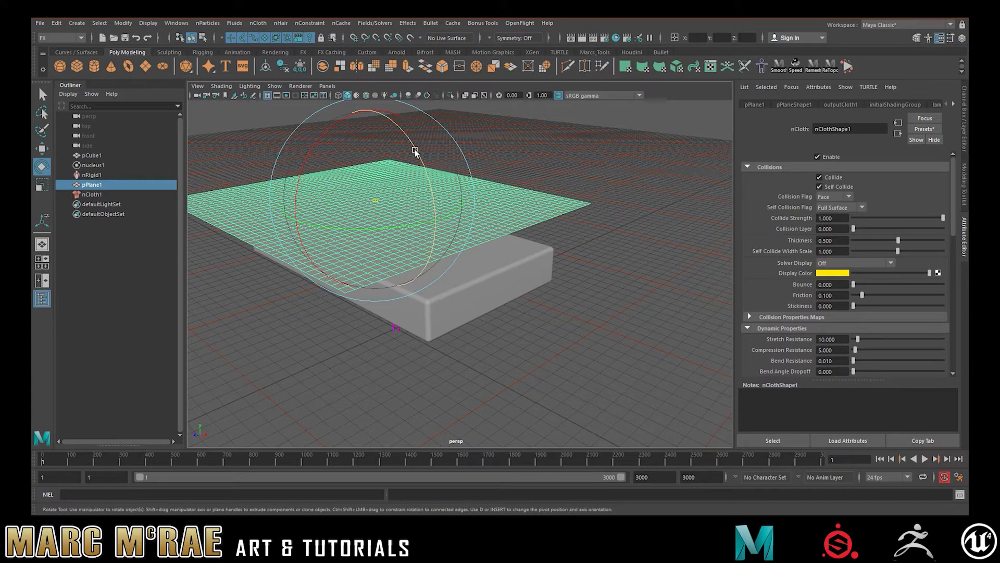
{"action": "left_click_drag", "start_coordinate": [414, 151], "coordinate": [411, 201]}
{"action": "left_click_drag", "start_coordinate": [449, 268], "coordinate": [533, 331], "text": "alt"}
{"action": "key", "text": "w"}
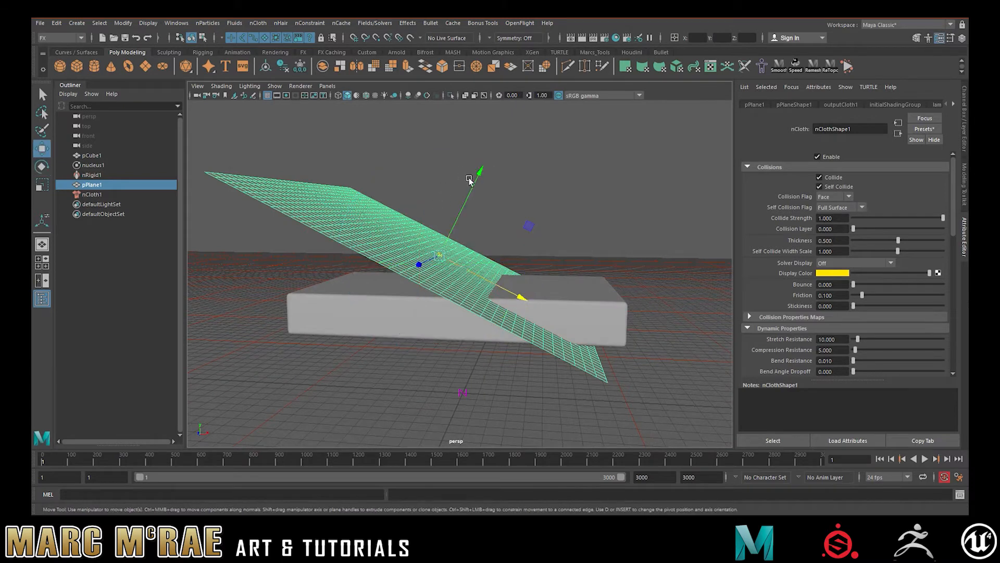
{"action": "left_click_drag", "start_coordinate": [476, 179], "coordinate": [524, 117]}
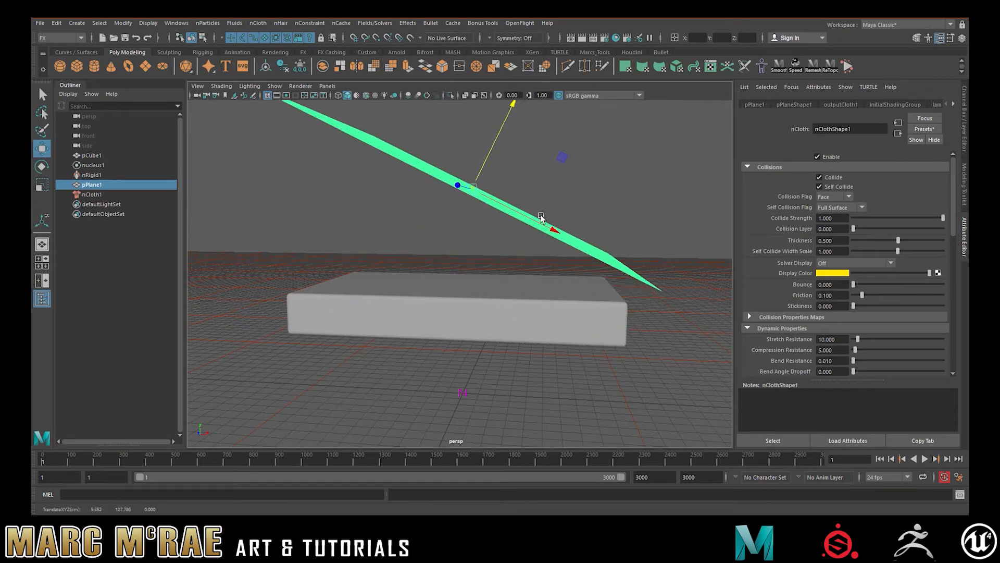
{"action": "middle_click_drag", "start_coordinate": [541, 218], "coordinate": [478, 201]}
{"action": "left_click_drag", "start_coordinate": [567, 207], "coordinate": [589, 226], "text": "alt"}
- Run the simulation with the tilted cloth falling onto the slab, stop it, and rewind to the first frame
{"action": "left_click", "coordinate": [923, 459]}
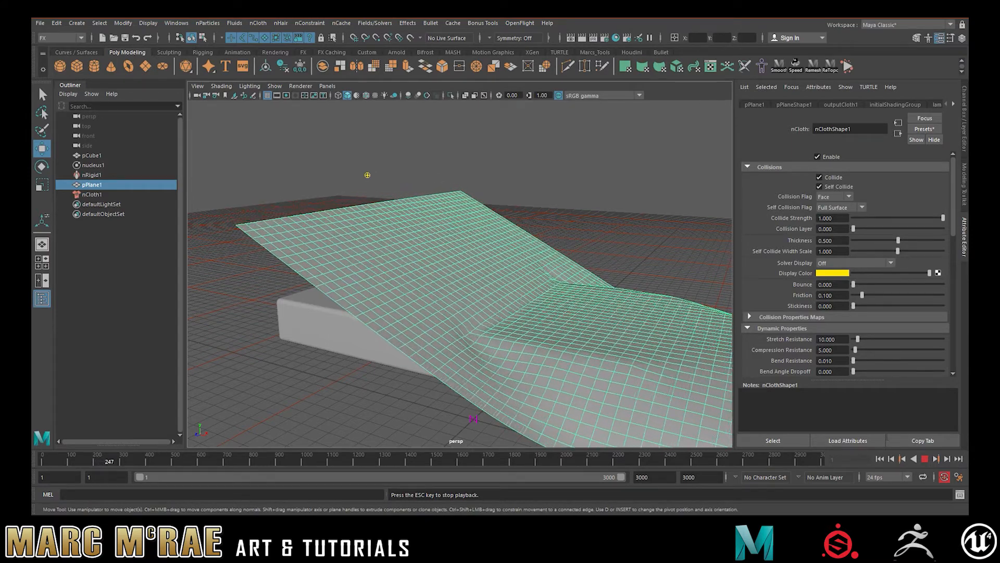
{"action": "left_click", "coordinate": [925, 458]}
{"action": "left_click", "coordinate": [879, 460]}
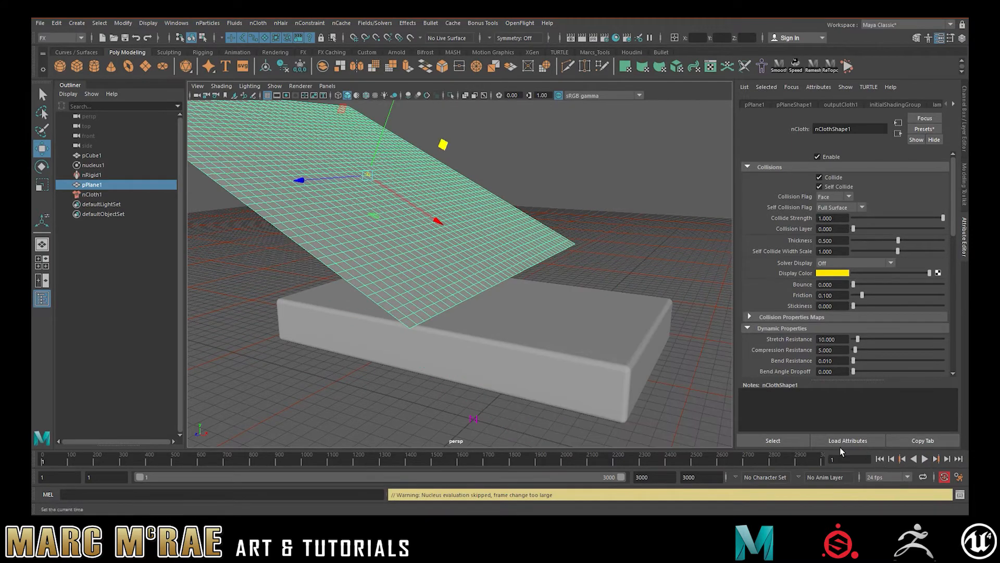
- Rotate the cloth plane to a steeper tilt and nudge it upward above the slab
{"action": "key", "text": "e"}
{"action": "left_click_drag", "start_coordinate": [414, 111], "coordinate": [421, 130]}
{"action": "middle_click_drag", "start_coordinate": [492, 172], "coordinate": [523, 212], "text": "alt"}
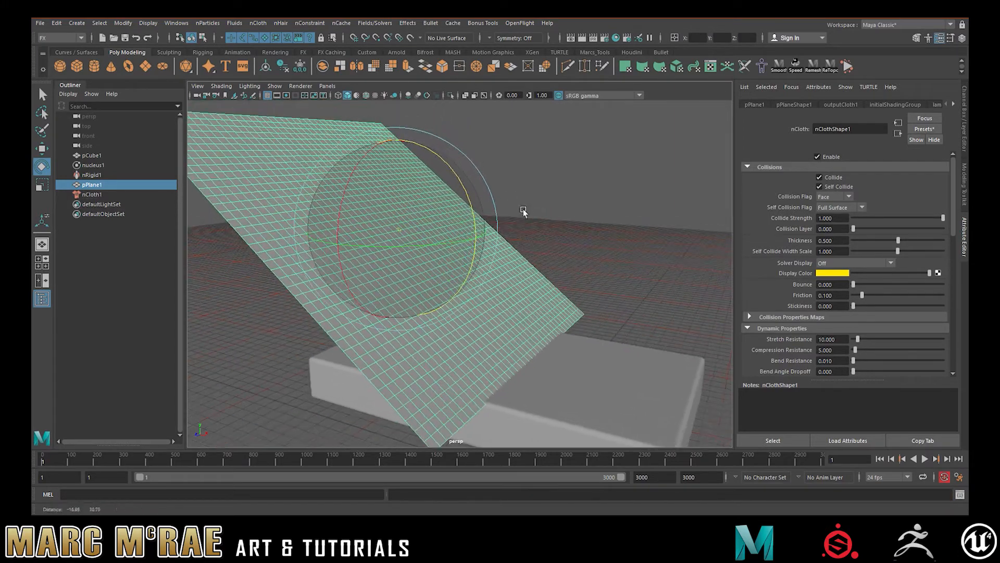
{"action": "key", "text": "w"}
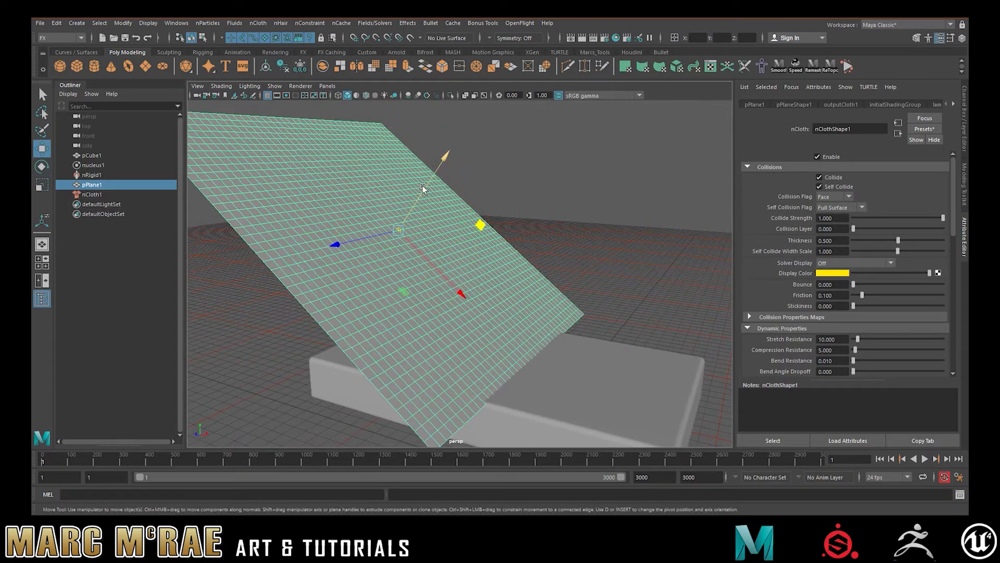
{"action": "left_click_drag", "start_coordinate": [423, 186], "coordinate": [428, 177]}
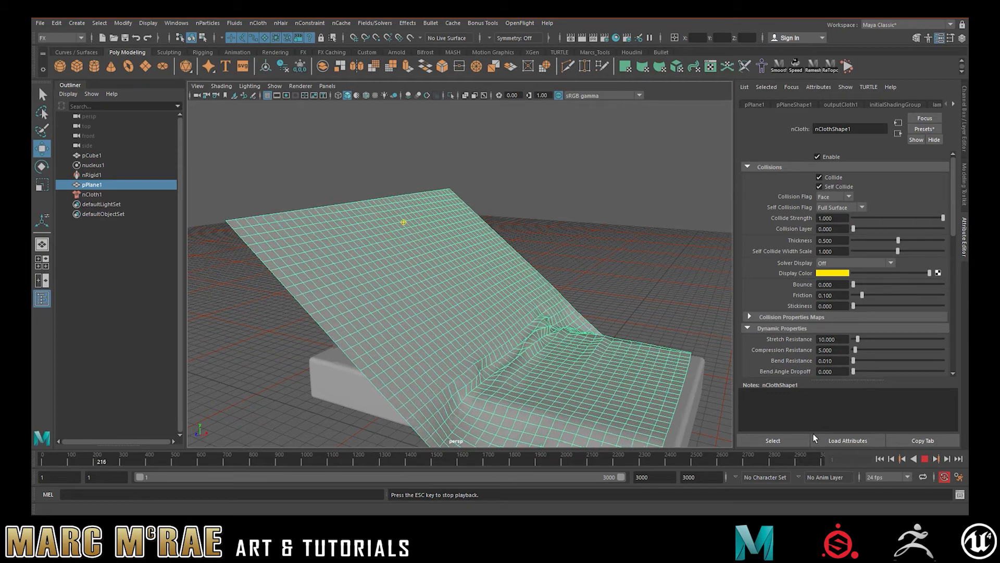
- Test the simulation with the steeper cloth and go back to the first frame
{"action": "left_click", "coordinate": [925, 458]}
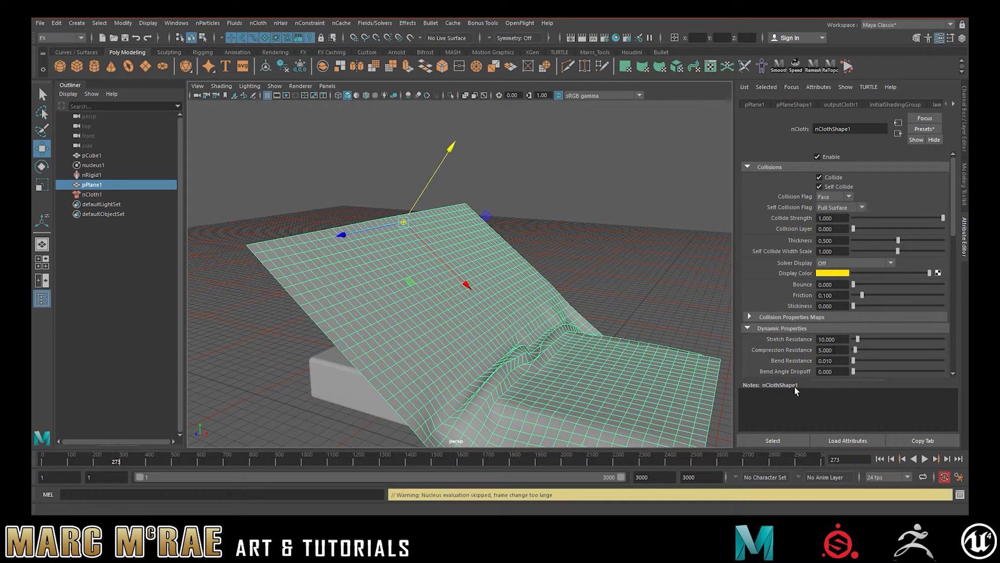
{"action": "left_click", "coordinate": [897, 458]}
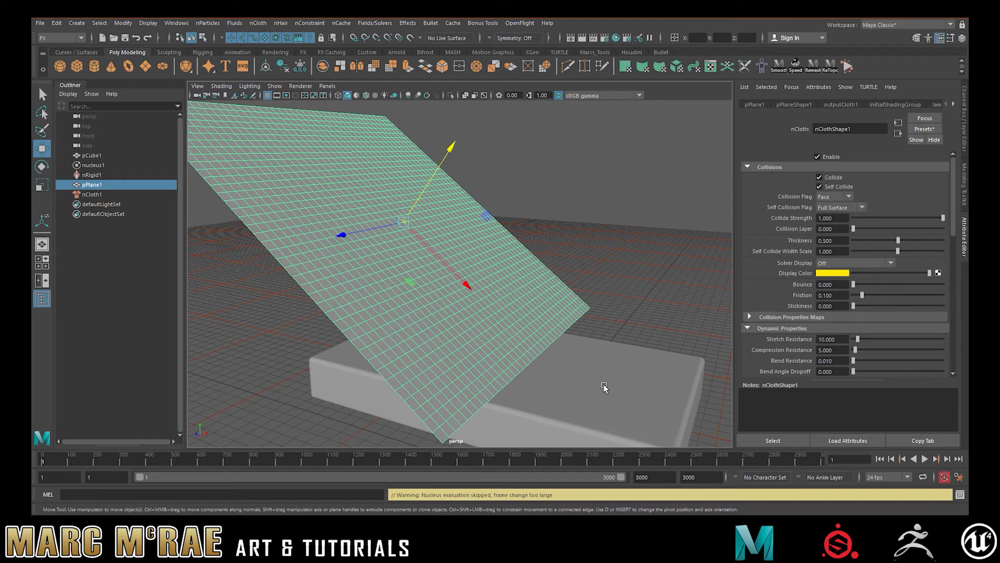
- Set the stickiness of the slab's passive collider to 0.4
{"action": "left_click", "coordinate": [604, 385]}
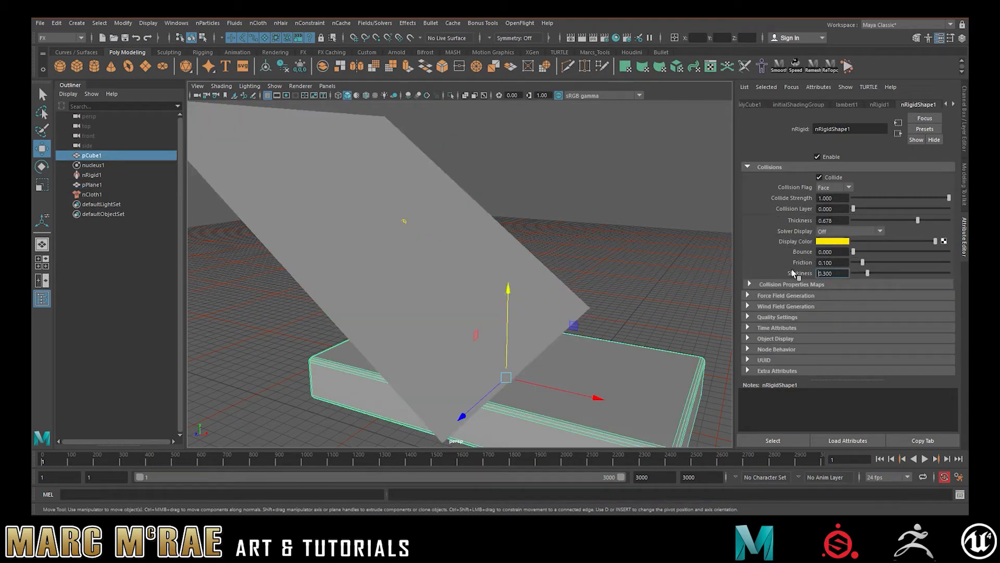
{"action": "type", "text": ".4"}
{"action": "key", "text": "Return"}
- Select the cloth plane and play the simulation until the cloth settles in folds over the slab, checking it from several angles
{"action": "left_click", "coordinate": [92, 185]}
{"action": "left_click", "coordinate": [925, 459]}
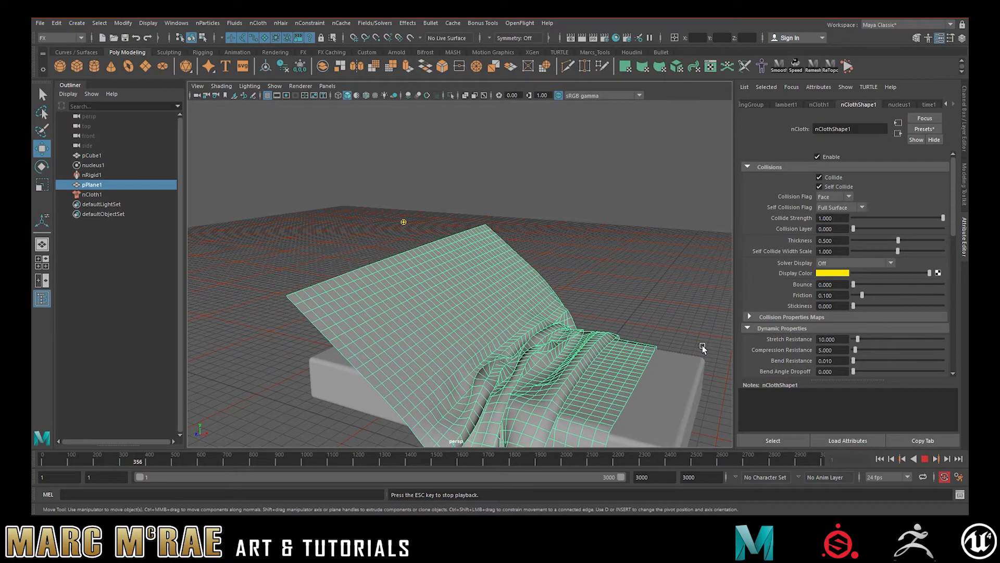
{"action": "mouse_move", "coordinate": [667, 317]}
{"action": "left_mouse_down", "text": "alt"}
{"action": "mouse_move", "coordinate": [677, 311]}
{"action": "mouse_move", "coordinate": [662, 310]}
{"action": "left_mouse_up", "text": "alt"}
{"action": "middle_click_drag", "start_coordinate": [662, 309], "coordinate": [620, 273], "text": "alt"}
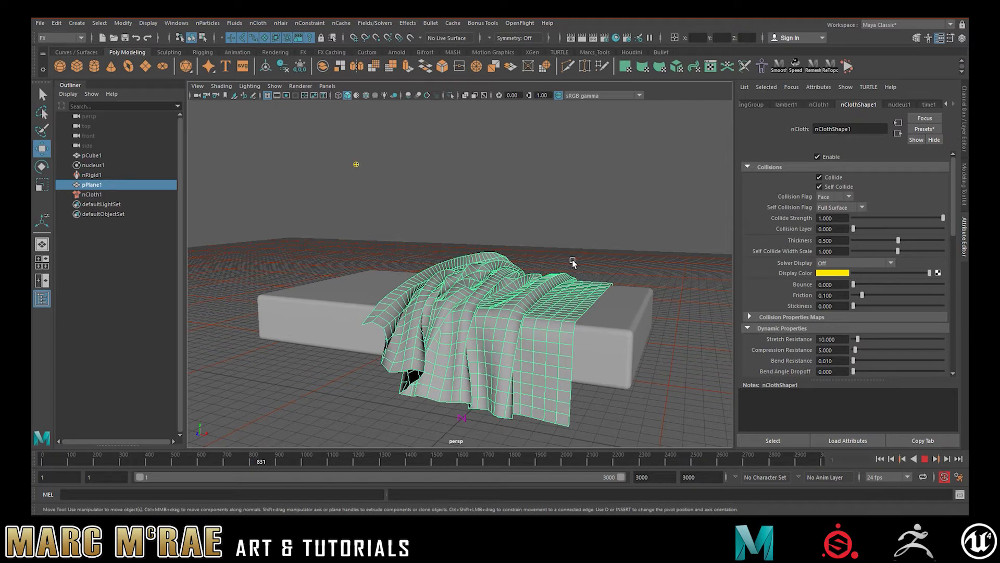
{"action": "left_click_drag", "start_coordinate": [594, 253], "coordinate": [567, 255], "text": "alt"}
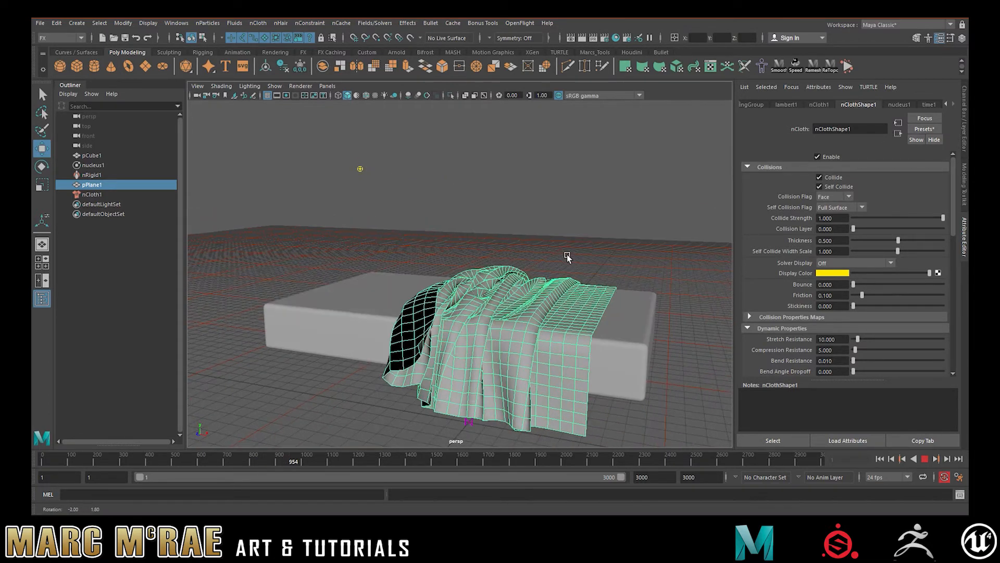
{"action": "left_click", "coordinate": [925, 460]}
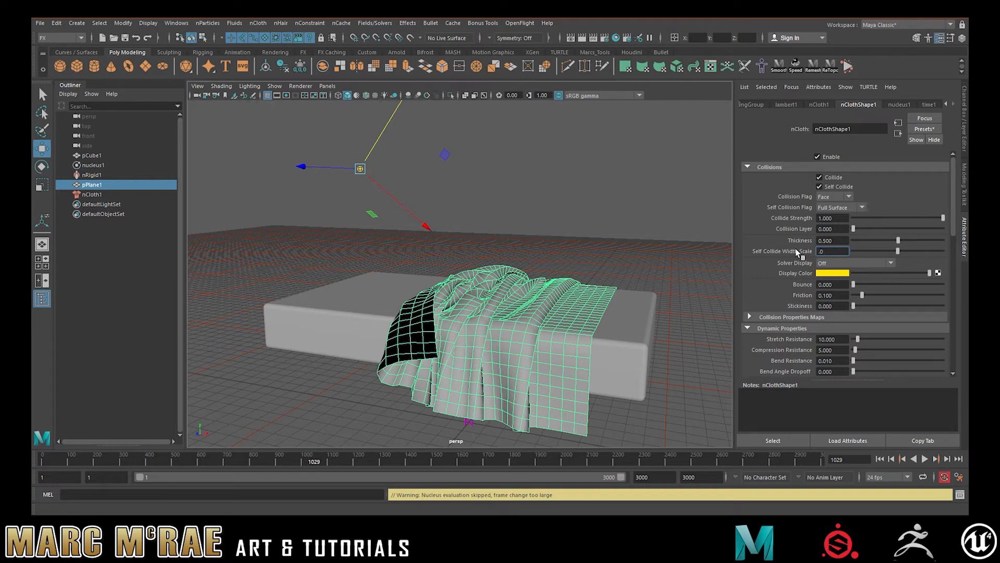
- Try a self collide width scale of 0.1 and a bend resistance of 0.001, resuming the simulation after each change
{"action": "left_click", "coordinate": [925, 460]}
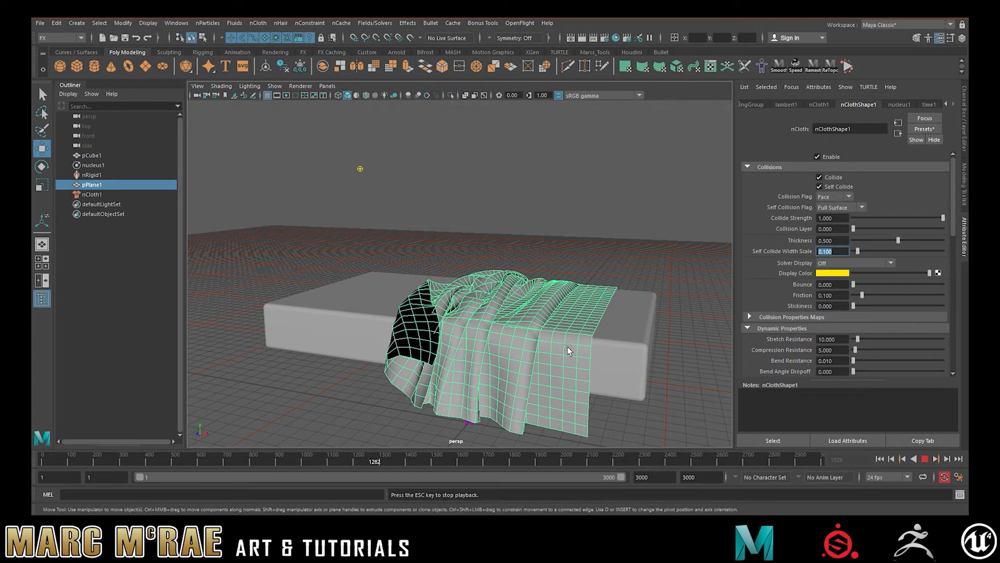
{"action": "left_click_drag", "start_coordinate": [638, 264], "coordinate": [589, 267], "text": "alt"}
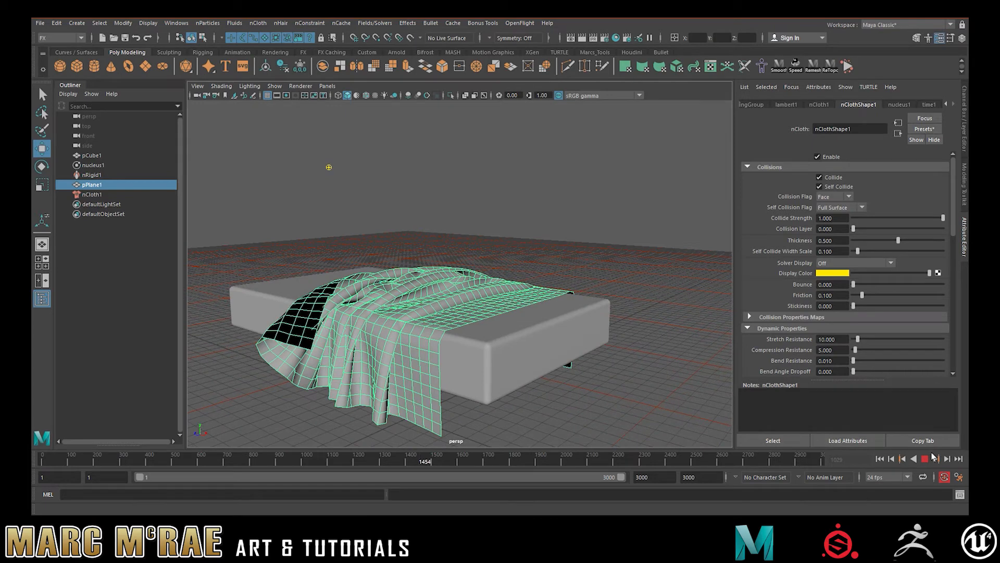
{"action": "left_click", "coordinate": [924, 458]}
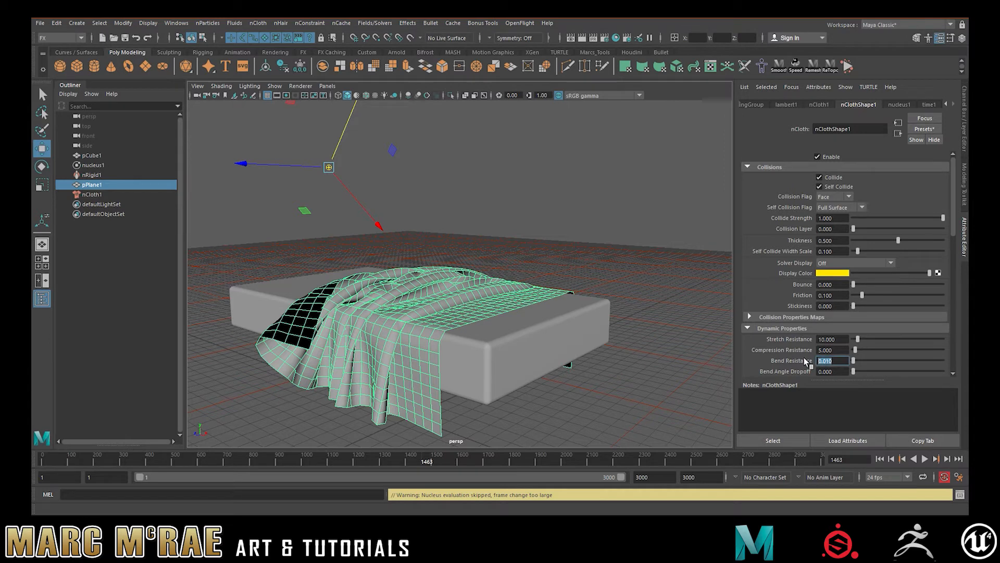
{"action": "left_click", "coordinate": [924, 458]}
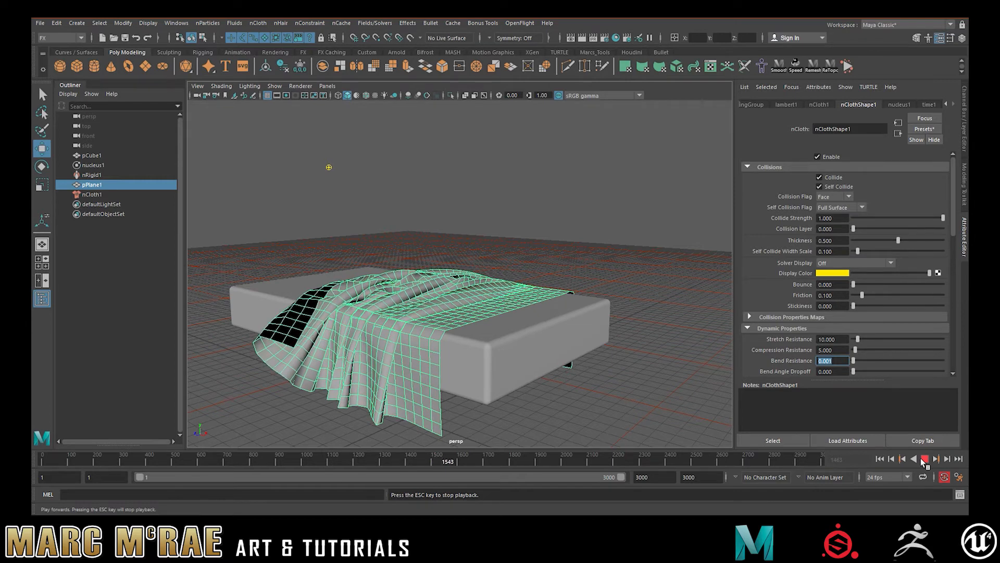
{"action": "left_click", "coordinate": [920, 458]}
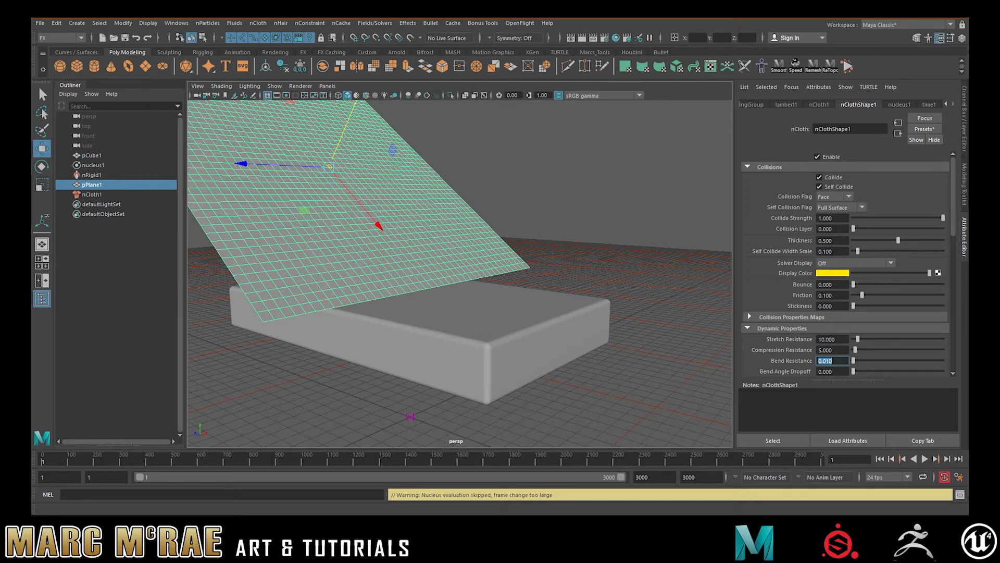
- Rewind to the first frame and set the cloth's bend resistance to 0.01 and self collide width scale to 1
{"action": "left_click", "coordinate": [833, 251]}
{"action": "type", "text": "1"}
{"action": "key", "text": "Return"}
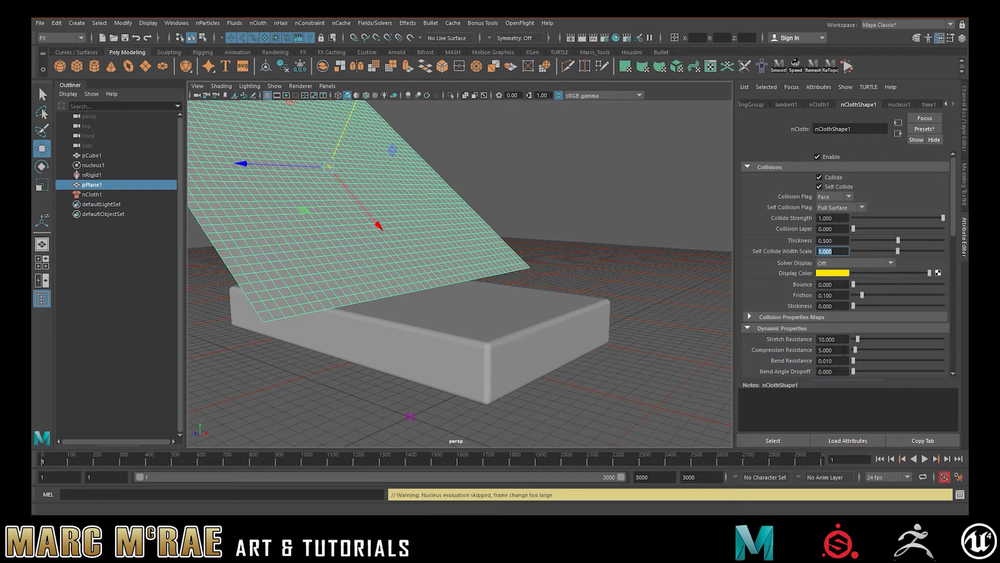
- Tilt the cloth plane still more steeply and reposition it so its lower edge hangs above the slab
{"action": "left_click_drag", "start_coordinate": [500, 239], "coordinate": [562, 238], "text": "alt"}
{"action": "key", "text": "e"}
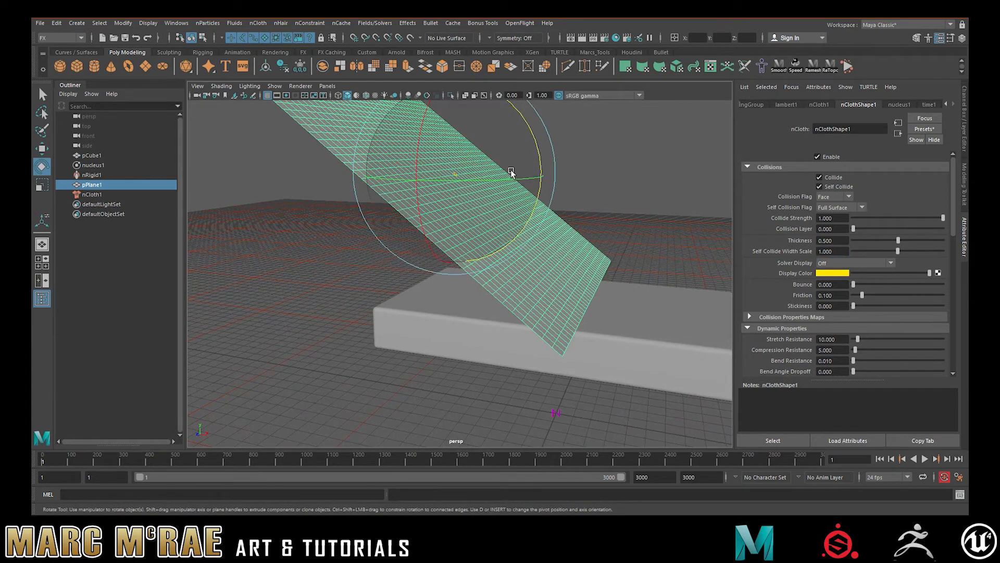
{"action": "left_click_drag", "start_coordinate": [534, 152], "coordinate": [538, 160]}
{"action": "key", "text": "w"}
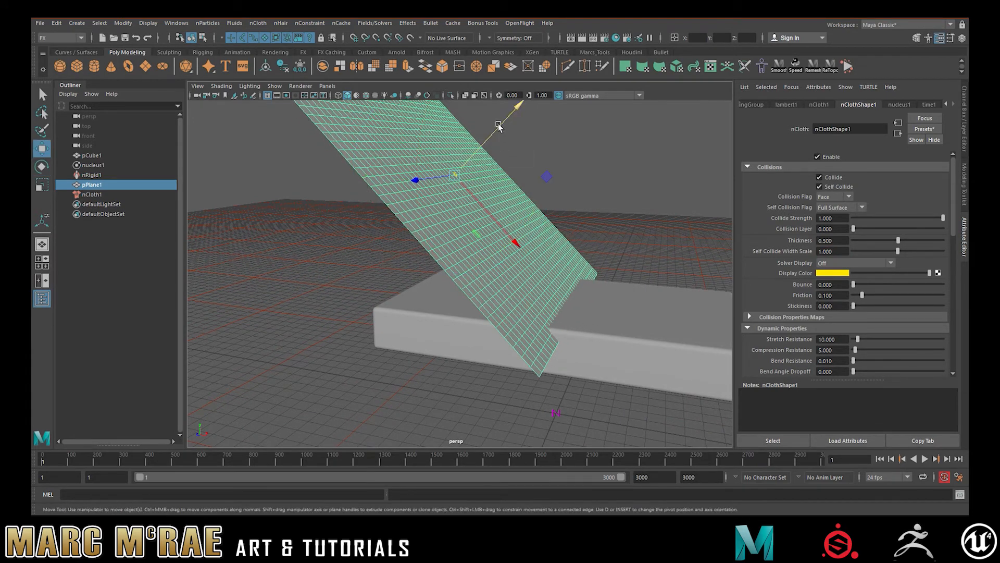
{"action": "left_click_drag", "start_coordinate": [508, 117], "coordinate": [628, 232]}
{"action": "left_click", "coordinate": [471, 175]}
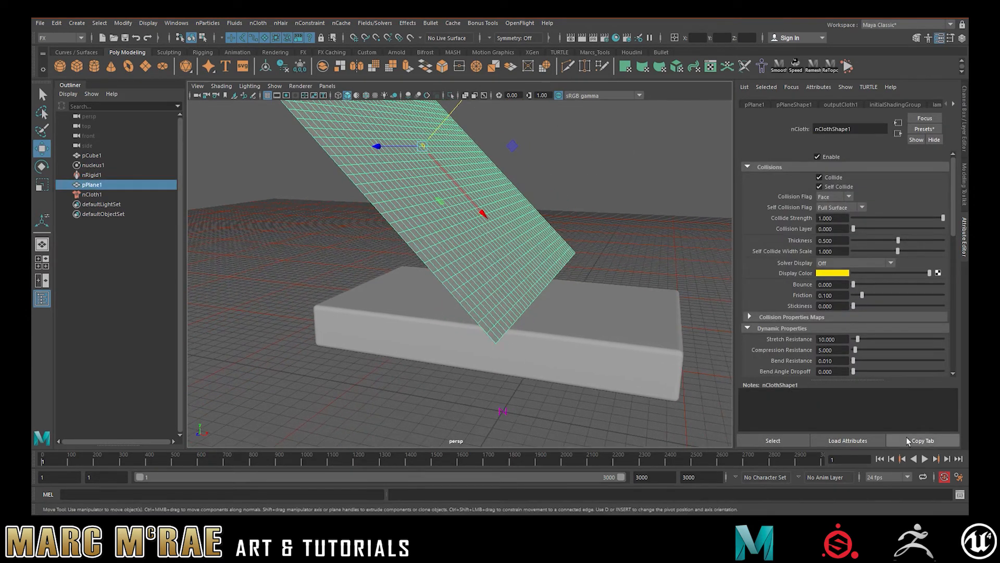
- Run the simulation until the cloth drapes over the slab's end, stop it, and inspect the folds up close
{"action": "left_click", "coordinate": [923, 458]}
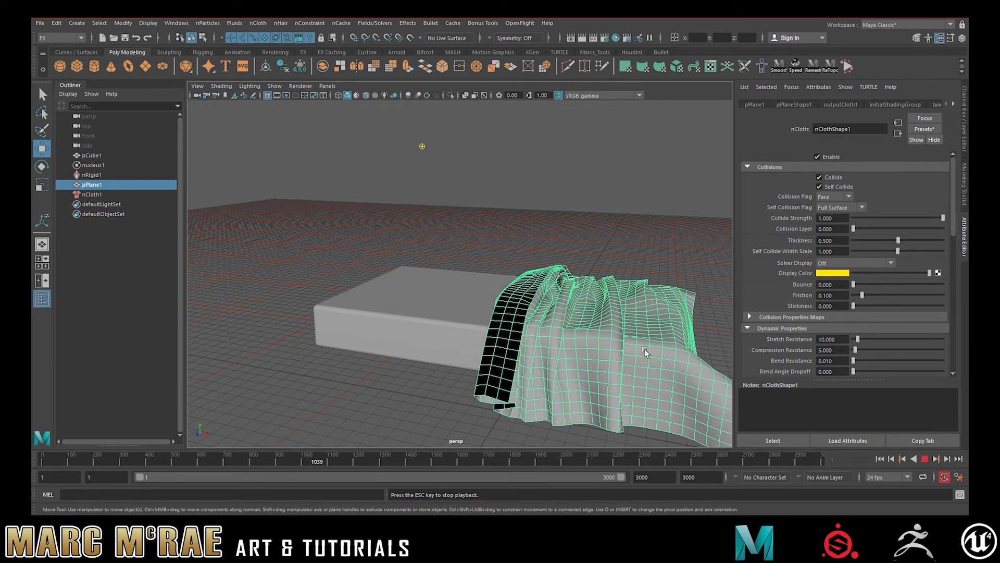
{"action": "left_click", "coordinate": [931, 461]}
{"action": "left_click_drag", "start_coordinate": [641, 250], "coordinate": [599, 265], "text": "alt"}
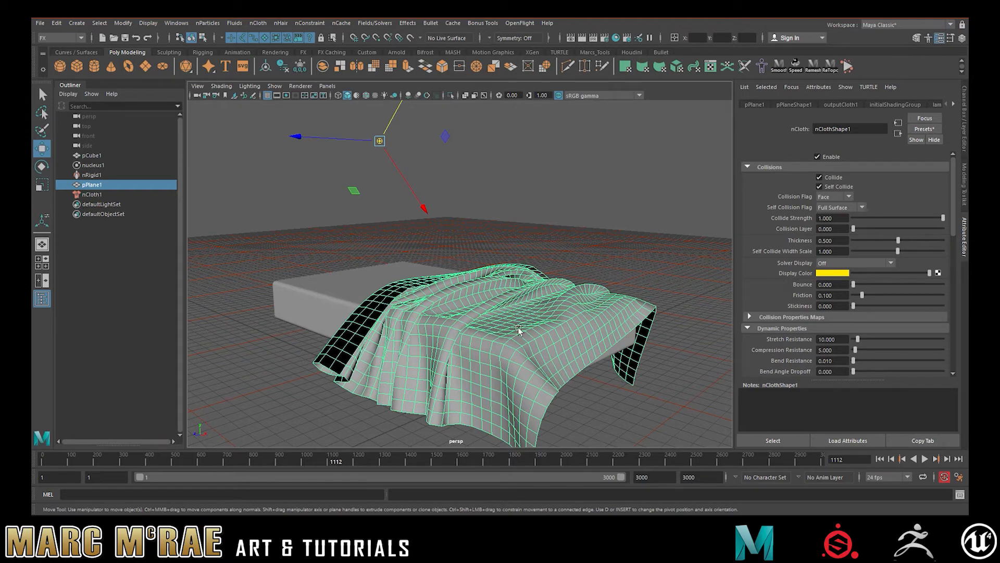
{"action": "left_click_drag", "start_coordinate": [519, 329], "coordinate": [558, 308], "text": "alt"}
{"action": "middle_click_drag", "start_coordinate": [558, 308], "coordinate": [513, 307], "text": "alt"}
{"action": "right_click_drag", "start_coordinate": [514, 307], "coordinate": [603, 294], "text": "alt"}
{"action": "left_click_drag", "start_coordinate": [604, 293], "coordinate": [488, 268], "text": "alt"}
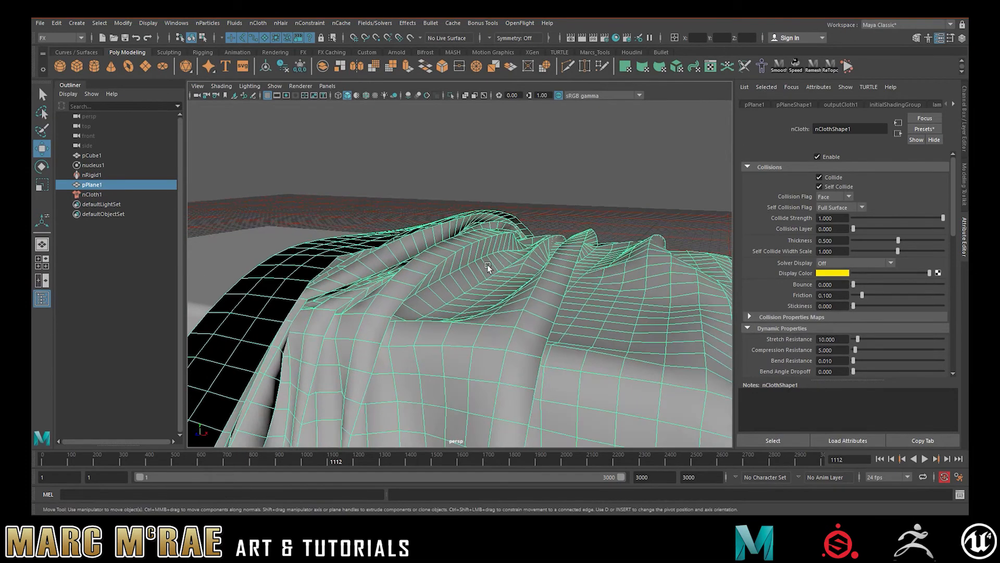
{"action": "scroll", "coordinate": [487, 264], "scroll_direction": "down", "scroll_amount": 6}
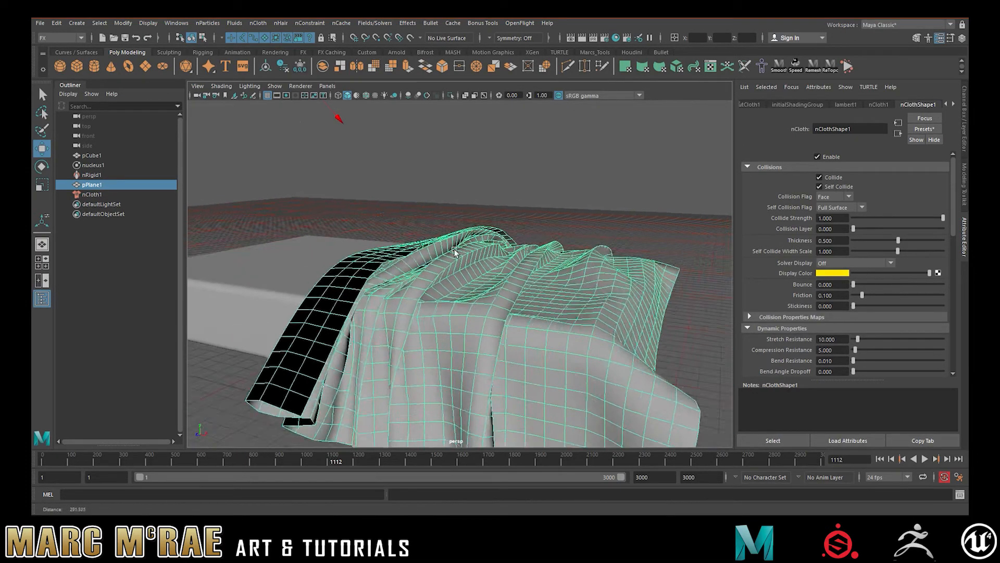
- Duplicate the draped cloth mesh at the current frame and select the copy in the scene hierarchy
{"action": "left_click", "coordinate": [484, 287]}
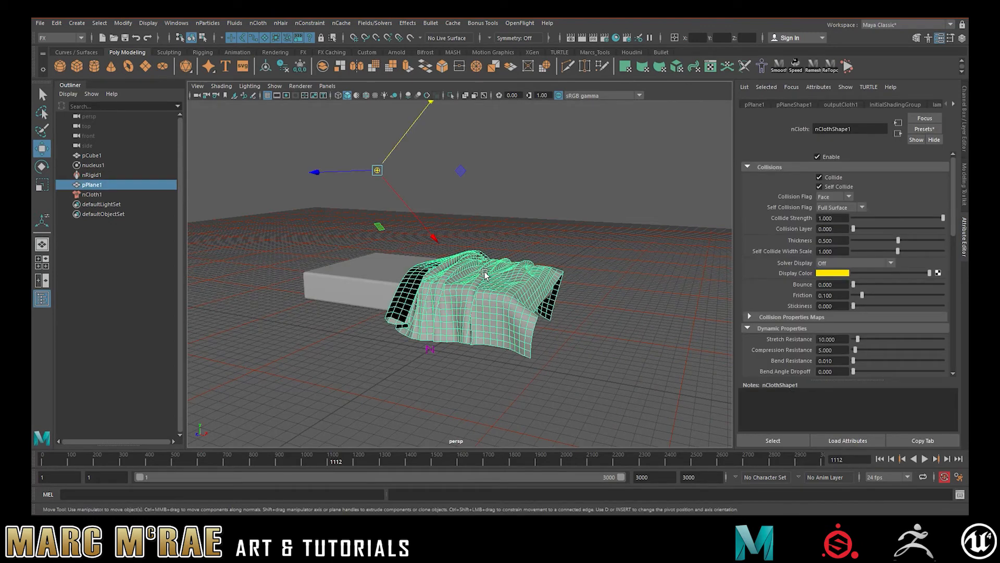
{"action": "key", "text": "ctrl+d"}
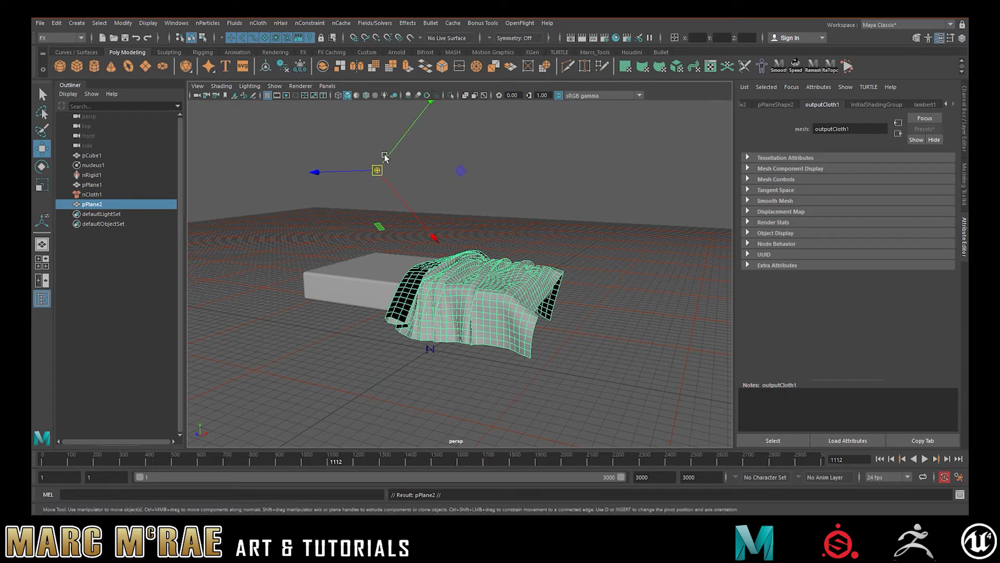
{"action": "left_click", "coordinate": [92, 205]}
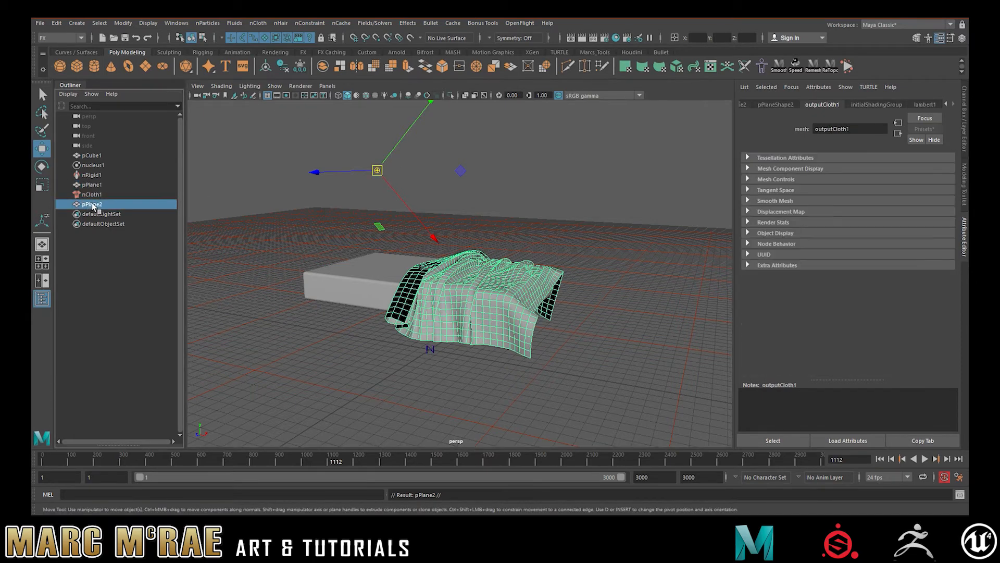
- Center the duplicated cloth's pivot and move the copy off the slab, clear of the original cloth
{"action": "left_click", "coordinate": [300, 66]}
{"action": "left_click", "coordinate": [267, 68]}
{"action": "left_click_drag", "start_coordinate": [449, 321], "coordinate": [280, 419]}
{"action": "middle_click_drag", "start_coordinate": [458, 326], "coordinate": [505, 226], "text": "alt"}
{"action": "left_click_drag", "start_coordinate": [505, 226], "coordinate": [462, 246], "text": "alt"}
{"action": "middle_click_drag", "start_coordinate": [461, 246], "coordinate": [500, 234], "text": "alt"}
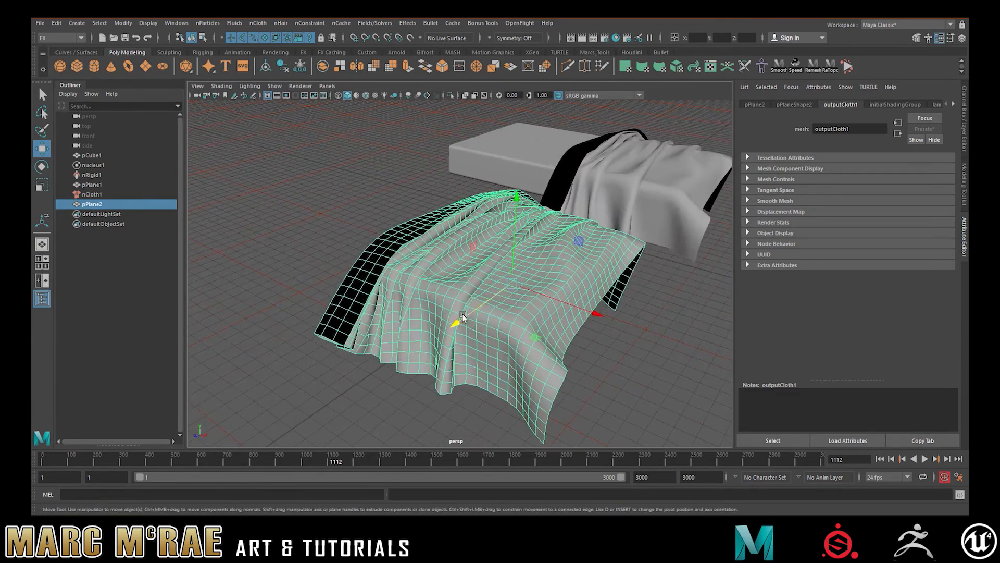
{"action": "left_click_drag", "start_coordinate": [458, 322], "coordinate": [410, 354]}
{"action": "left_click", "coordinate": [596, 344]}
{"action": "left_click", "coordinate": [469, 313]}
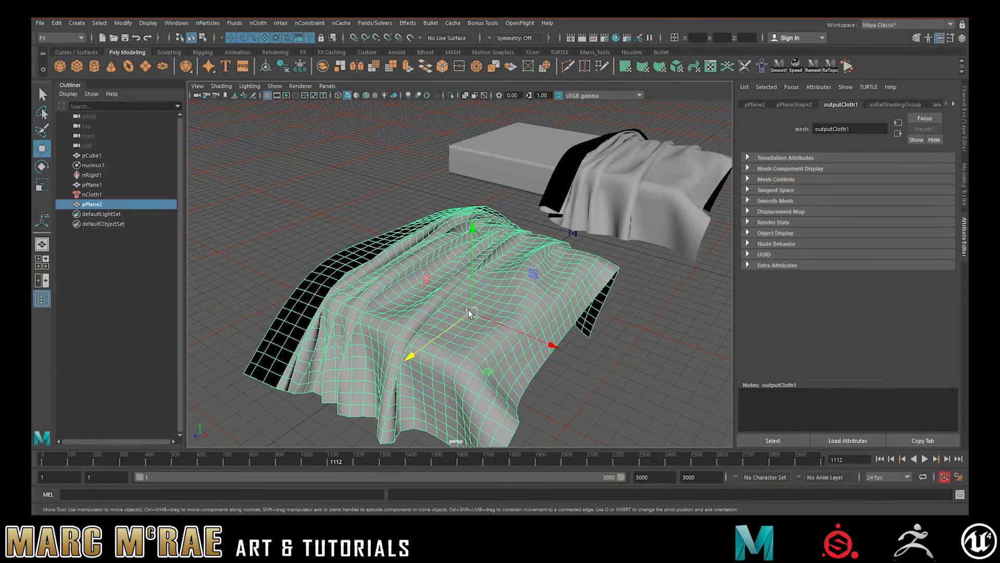
- Switch to the Modeling menu set and soften the duplicate's folds with Average Vertices at 10 iterations
{"action": "left_click", "coordinate": [49, 38]}
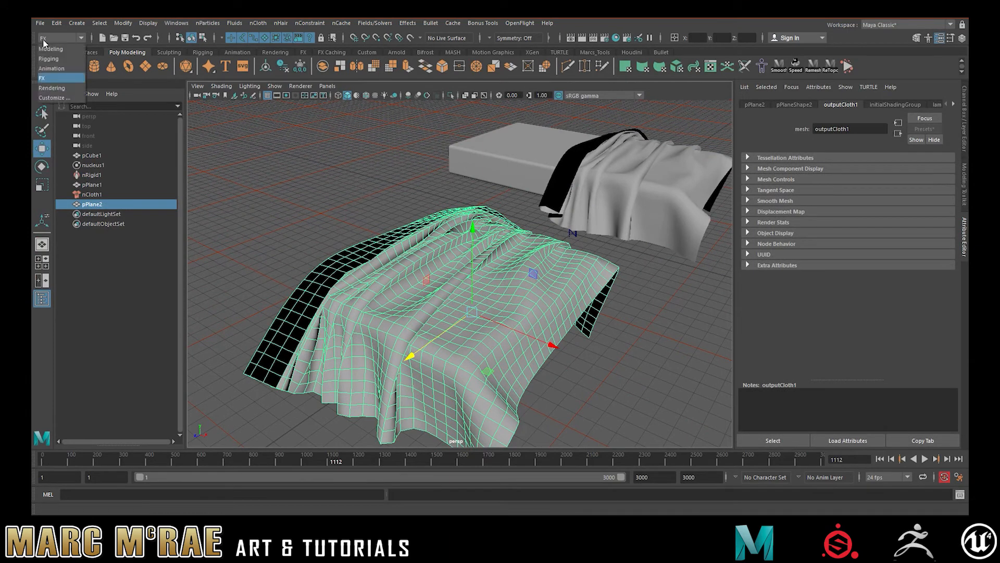
{"action": "left_click", "coordinate": [52, 50]}
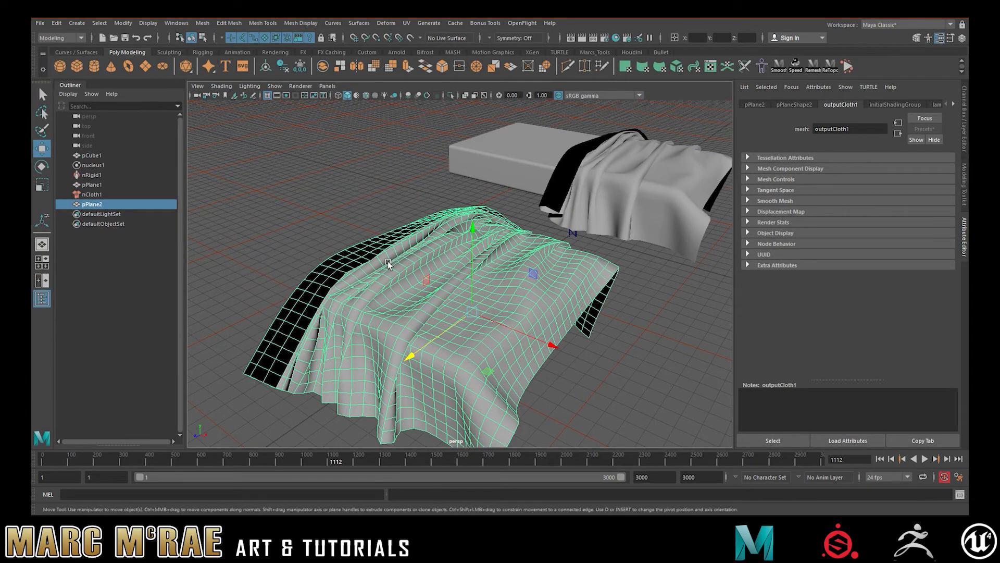
{"action": "left_click", "coordinate": [236, 25]}
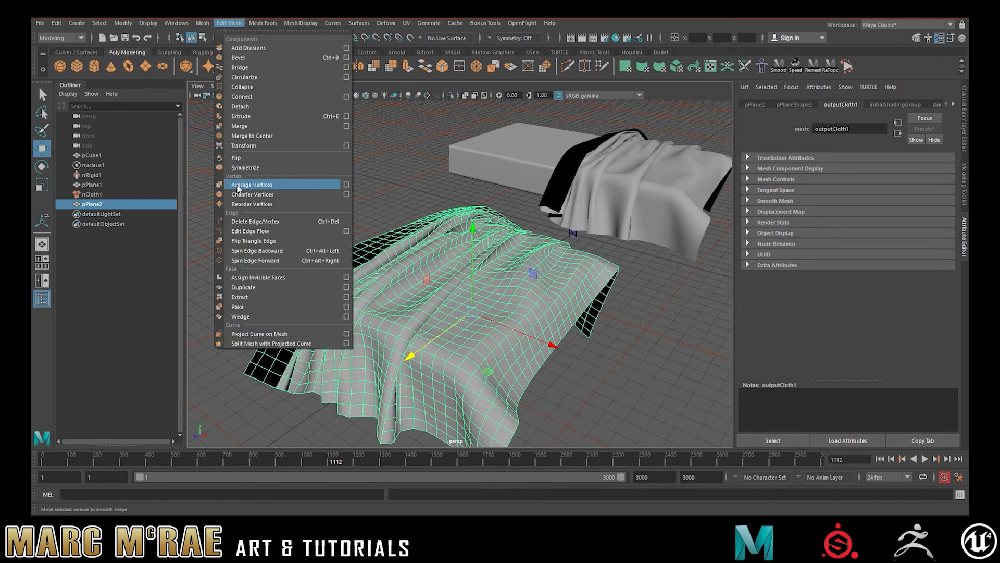
{"action": "left_click", "coordinate": [237, 185]}
{"action": "left_click", "coordinate": [304, 191]}
{"action": "left_click_drag", "start_coordinate": [459, 275], "coordinate": [504, 272], "text": "alt"}
{"action": "left_click", "coordinate": [509, 237]}
{"action": "right_click_drag", "start_coordinate": [508, 238], "coordinate": [526, 256], "text": "alt"}
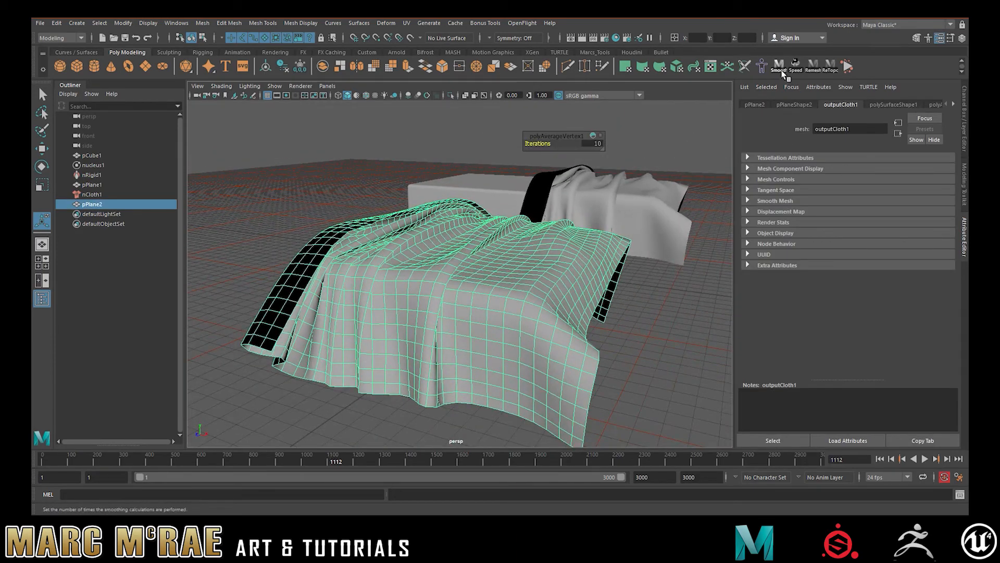
{"action": "left_click", "coordinate": [782, 72]}
{"action": "left_click", "coordinate": [644, 309]}
- Examine the shading of the averaged duplicate's folds and hanging corners from several angles
{"action": "left_click", "coordinate": [489, 285]}
{"action": "right_click_drag", "start_coordinate": [595, 291], "coordinate": [645, 242]}
{"action": "left_click", "coordinate": [646, 302]}
{"action": "left_click_drag", "start_coordinate": [644, 306], "coordinate": [526, 296], "text": "alt"}
{"action": "left_click_drag", "start_coordinate": [432, 282], "coordinate": [486, 284], "text": "alt"}
{"action": "right_click_drag", "start_coordinate": [464, 286], "coordinate": [489, 290], "text": "alt"}
{"action": "middle_click_drag", "start_coordinate": [490, 290], "coordinate": [498, 276], "text": "alt"}
{"action": "mouse_move", "coordinate": [499, 276]}
{"action": "right_mouse_down", "text": "alt"}
{"action": "mouse_move", "coordinate": [478, 272]}
{"action": "mouse_move", "coordinate": [500, 286]}
{"action": "mouse_move", "coordinate": [482, 279]}
{"action": "mouse_move", "coordinate": [529, 277]}
{"action": "mouse_move", "coordinate": [506, 267]}
{"action": "right_mouse_up", "text": "alt"}
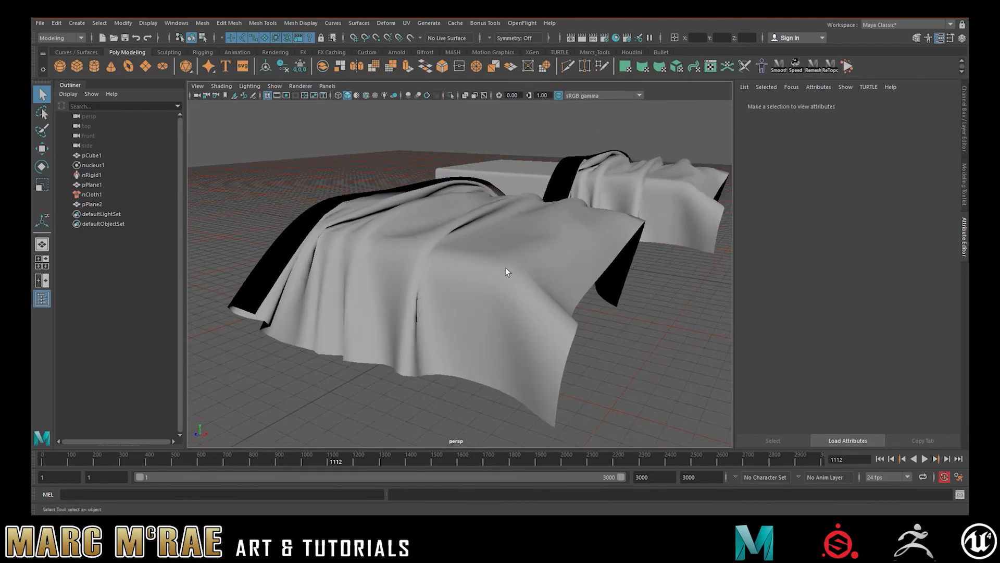
{"action": "left_click_drag", "start_coordinate": [506, 268], "coordinate": [588, 267], "text": "alt"}
{"action": "middle_click_drag", "start_coordinate": [588, 267], "coordinate": [490, 255], "text": "alt"}
{"action": "right_click_drag", "start_coordinate": [490, 254], "coordinate": [585, 257], "text": "alt"}
{"action": "middle_click_drag", "start_coordinate": [597, 256], "coordinate": [564, 265], "text": "alt"}
{"action": "left_click_drag", "start_coordinate": [594, 259], "coordinate": [437, 236], "text": "alt"}
{"action": "middle_click_drag", "start_coordinate": [437, 236], "coordinate": [536, 231], "text": "alt"}
{"action": "left_click_drag", "start_coordinate": [537, 235], "coordinate": [413, 208], "text": "alt"}
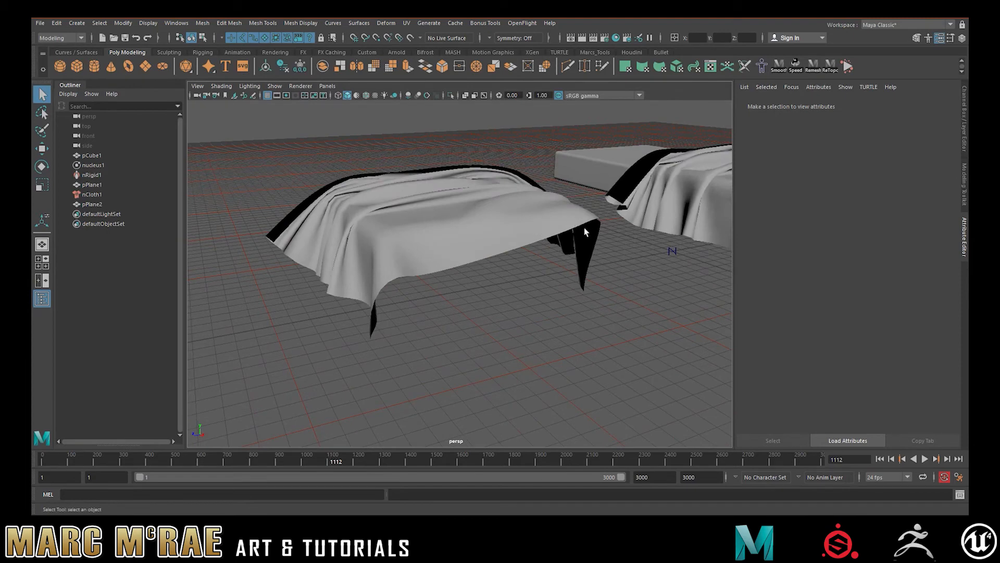
{"action": "left_click_drag", "start_coordinate": [516, 229], "coordinate": [547, 230], "text": "alt"}
{"action": "middle_click_drag", "start_coordinate": [547, 230], "coordinate": [453, 235], "text": "alt"}
{"action": "right_click_drag", "start_coordinate": [443, 238], "coordinate": [491, 232], "text": "alt"}
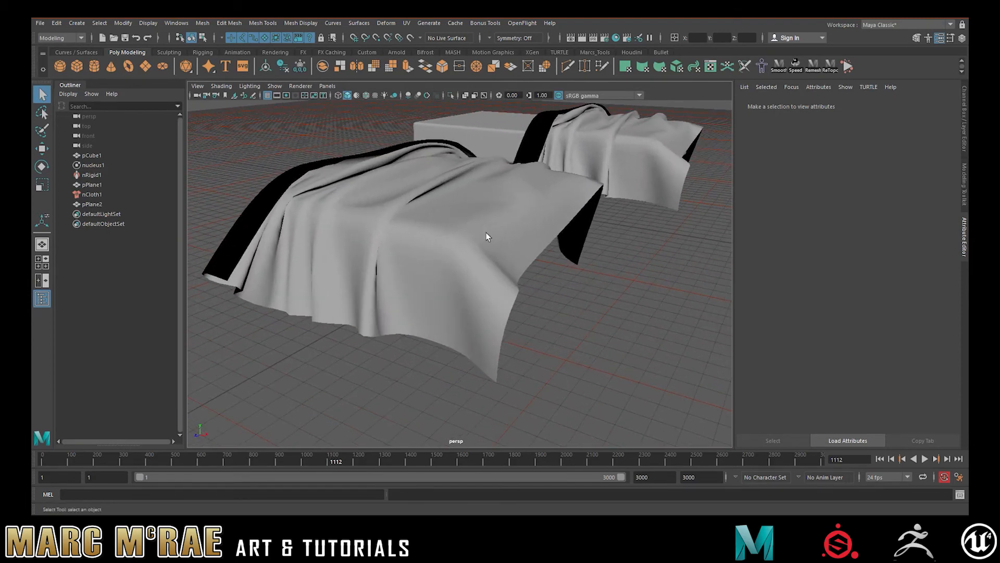
{"action": "left_click_drag", "start_coordinate": [471, 238], "coordinate": [569, 269], "text": "alt"}
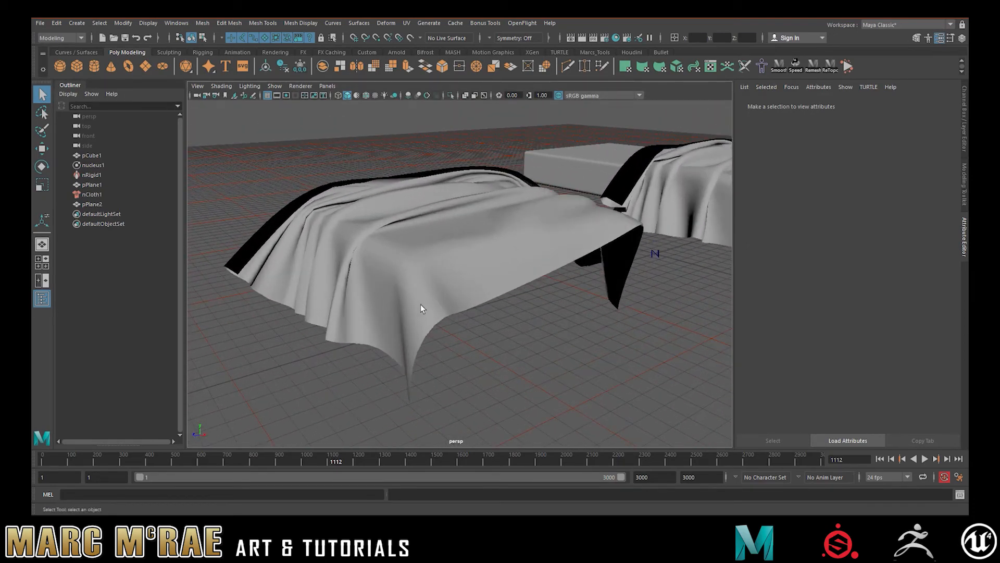
- Select the smoothed duplicate and check its wireframe along the folds and the draped edges
{"action": "left_click", "coordinate": [434, 225]}
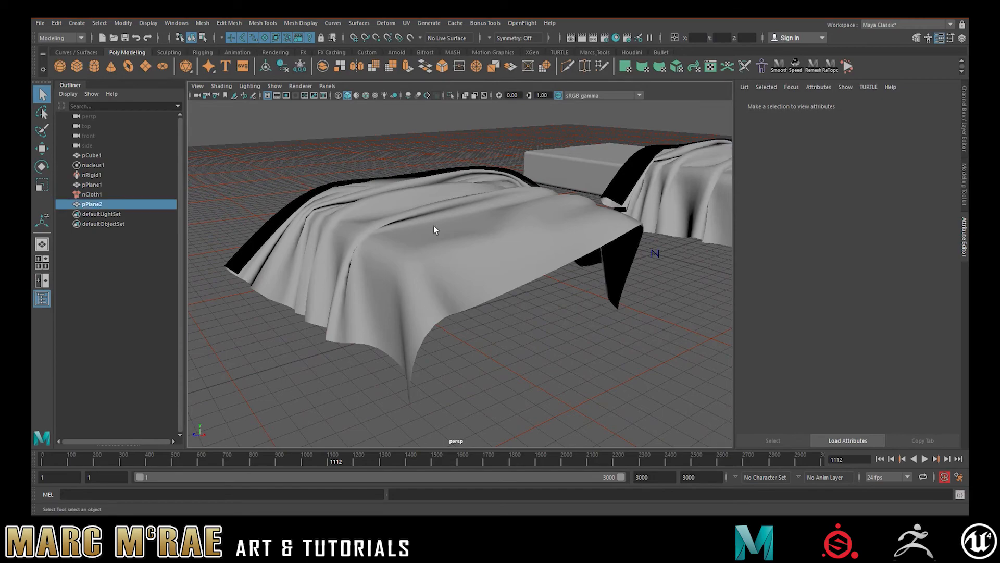
{"action": "left_click_drag", "start_coordinate": [458, 223], "coordinate": [524, 233], "text": "alt"}
{"action": "middle_click_drag", "start_coordinate": [524, 232], "coordinate": [514, 239], "text": "alt"}
{"action": "right_click_drag", "start_coordinate": [514, 239], "coordinate": [538, 242], "text": "alt"}
{"action": "left_click", "coordinate": [639, 278]}
{"action": "left_click", "coordinate": [509, 257]}
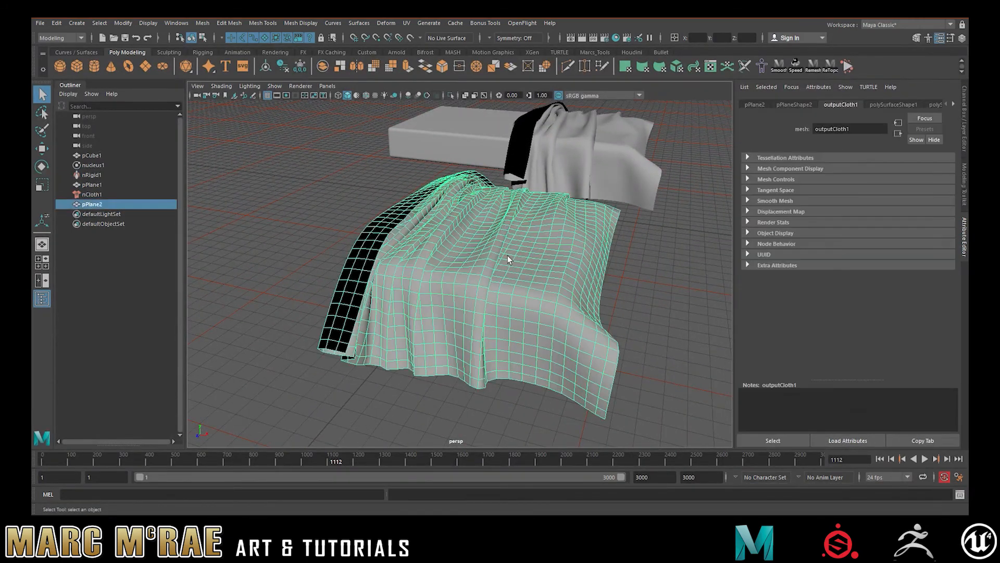
{"action": "mouse_move", "coordinate": [508, 255]}
{"action": "left_mouse_down", "text": "alt"}
{"action": "mouse_move", "coordinate": [490, 246]}
{"action": "mouse_move", "coordinate": [485, 273]}
{"action": "mouse_move", "coordinate": [518, 271]}
{"action": "mouse_move", "coordinate": [508, 264]}
{"action": "left_mouse_up", "text": "alt"}
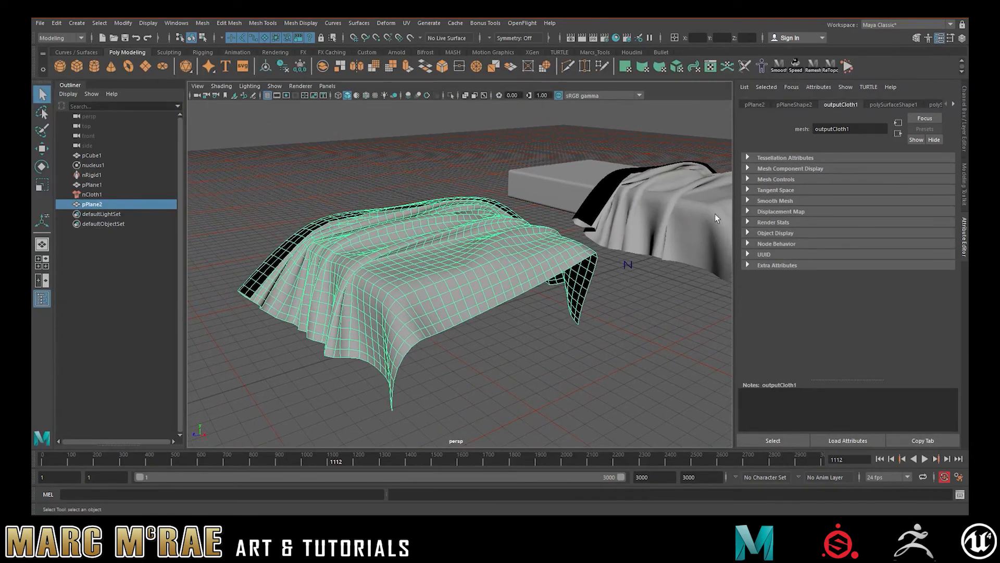
{"action": "left_click", "coordinate": [547, 302]}
{"action": "mouse_move", "coordinate": [547, 302]}
{"action": "left_mouse_down", "text": "alt"}
{"action": "mouse_move", "coordinate": [484, 335]}
{"action": "mouse_move", "coordinate": [589, 307]}
{"action": "mouse_move", "coordinate": [552, 308]}
{"action": "left_mouse_up", "text": "alt"}
- Compare the original simulated cloth on the slab with the smoothed duplicate, leaving the duplicate selected
{"action": "middle_click_drag", "start_coordinate": [553, 309], "coordinate": [349, 386], "text": "alt"}
{"action": "left_click_drag", "start_coordinate": [474, 235], "coordinate": [488, 256], "text": "alt"}
{"action": "scroll", "coordinate": [487, 257], "scroll_direction": "up", "scroll_amount": 1}
{"action": "right_click_drag", "start_coordinate": [495, 239], "coordinate": [455, 234], "text": "alt"}
{"action": "left_click_drag", "start_coordinate": [455, 235], "coordinate": [466, 211], "text": "alt"}
{"action": "left_click", "coordinate": [472, 238]}
{"action": "left_click_drag", "start_coordinate": [522, 276], "coordinate": [529, 313], "text": "alt"}
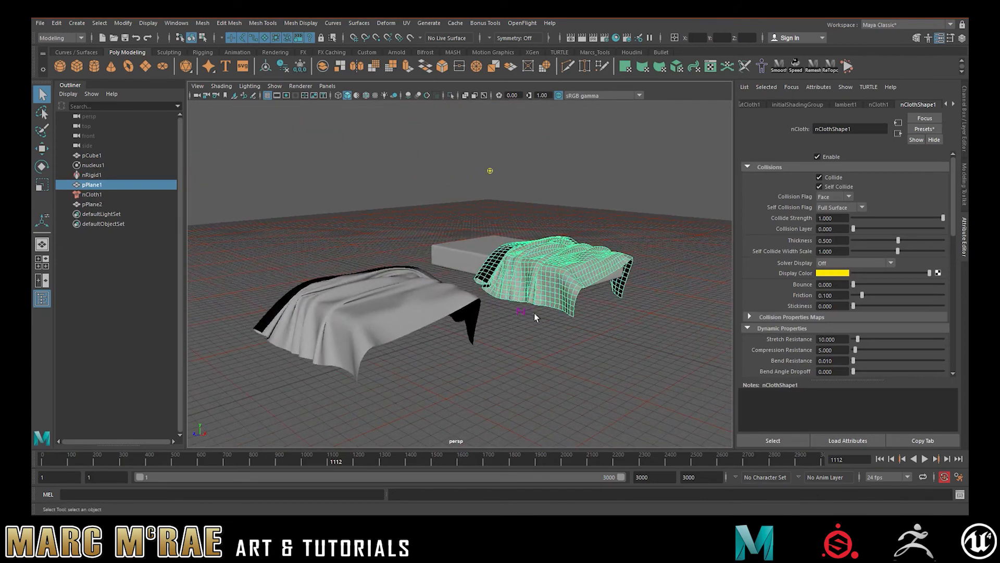
{"action": "left_click", "coordinate": [550, 340]}
{"action": "left_click_drag", "start_coordinate": [527, 223], "coordinate": [542, 236], "text": "alt"}
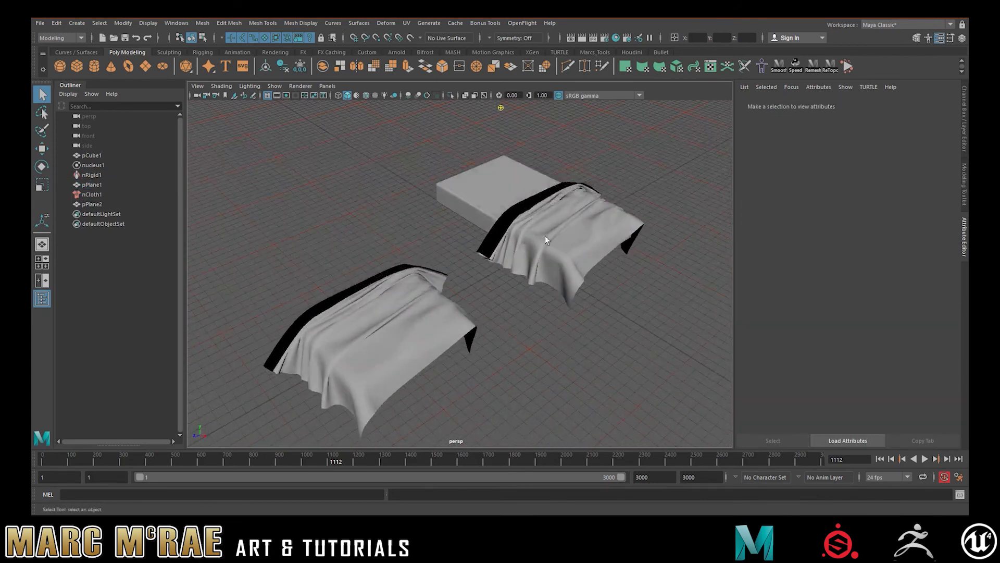
{"action": "left_click", "coordinate": [547, 241]}
{"action": "left_click", "coordinate": [454, 324]}
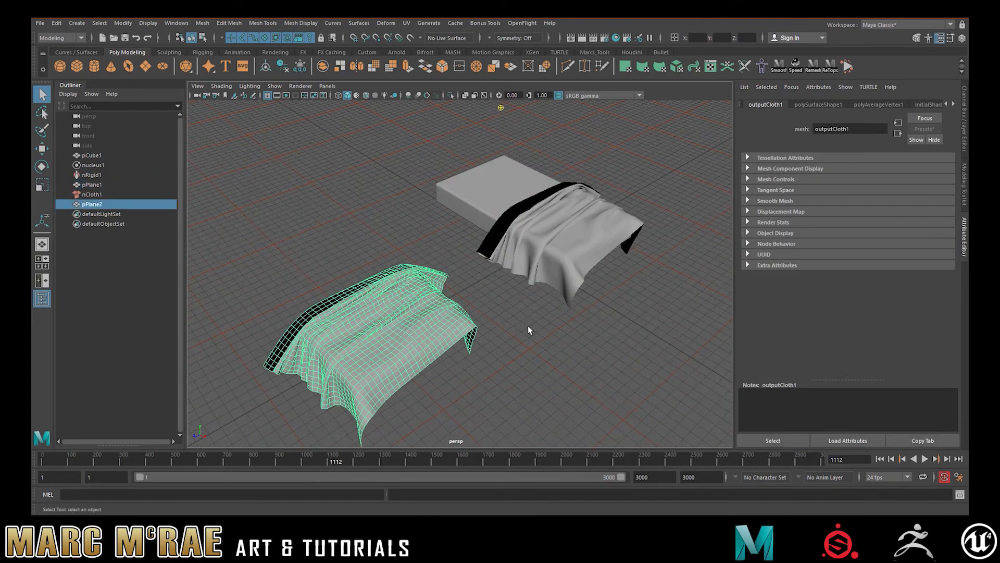